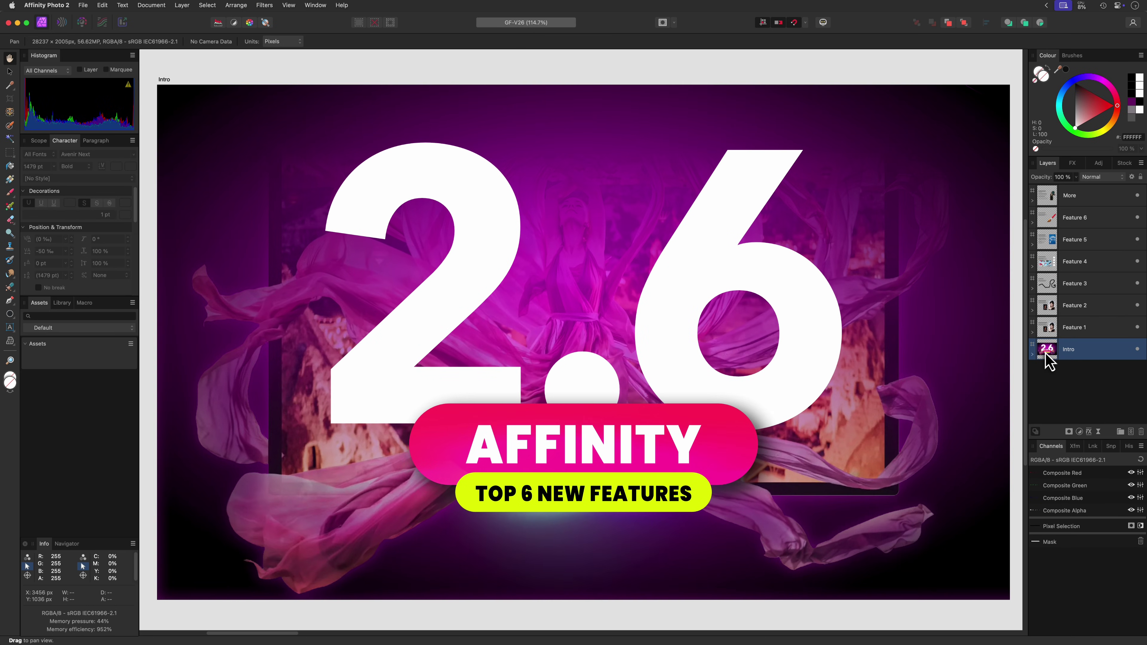
- Switch to the Feature 1 Object selection slide and close the Machine Learning Models settings
click(1047, 337)
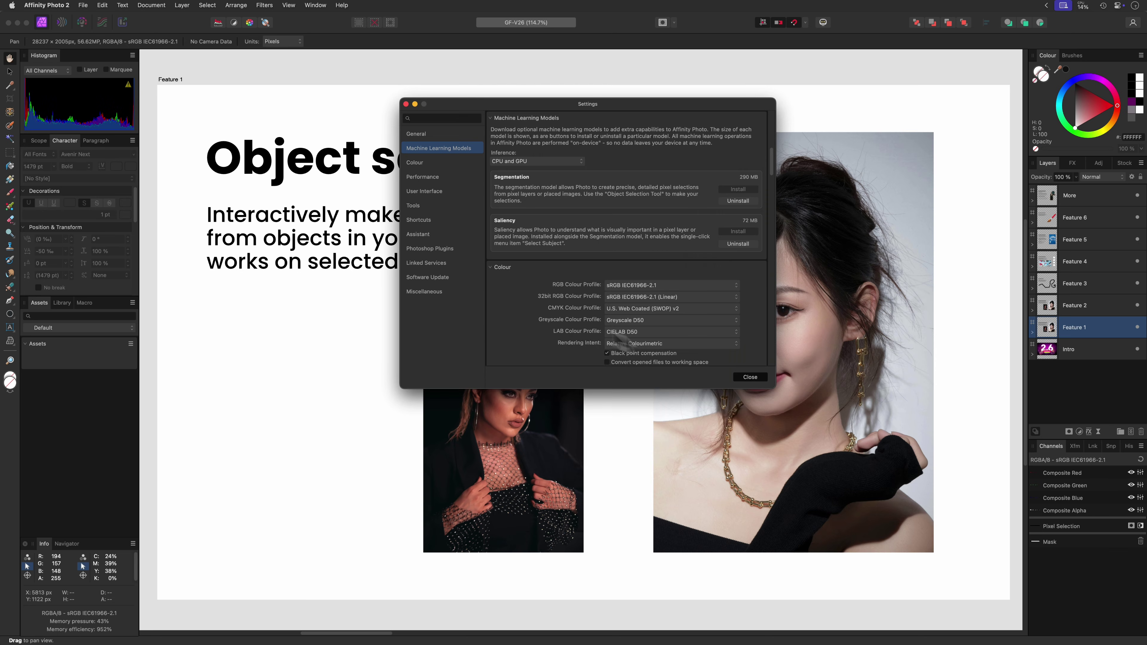
click(845, 546)
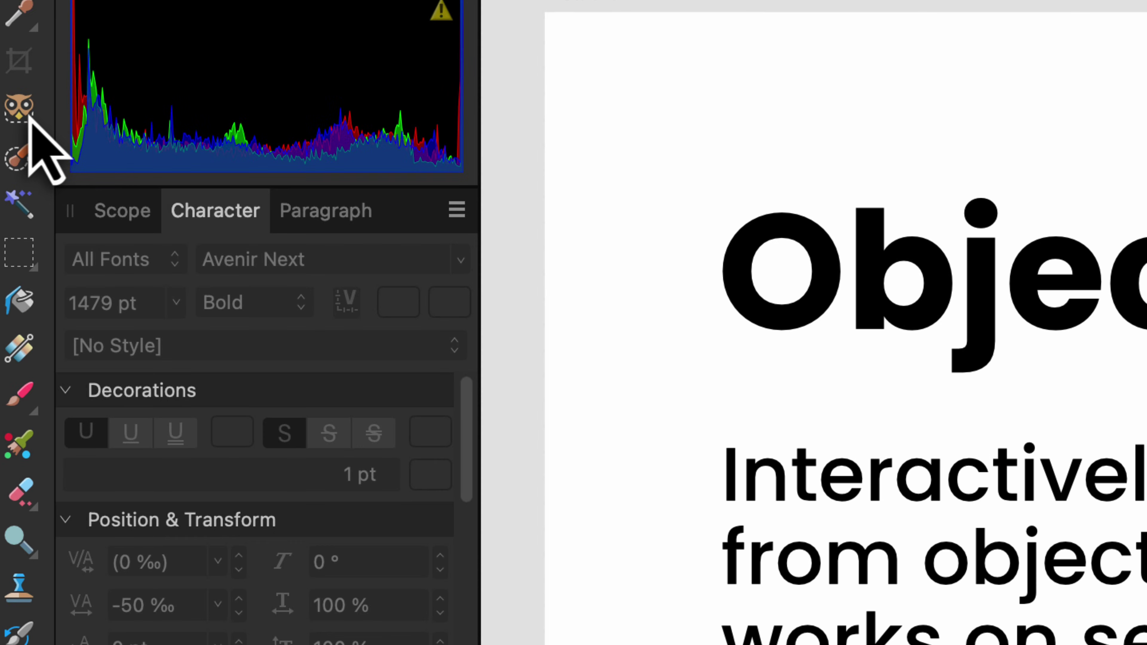
- With the Object Selection Tool, select the woman on Feature 1's large portrait layer
click(28, 117)
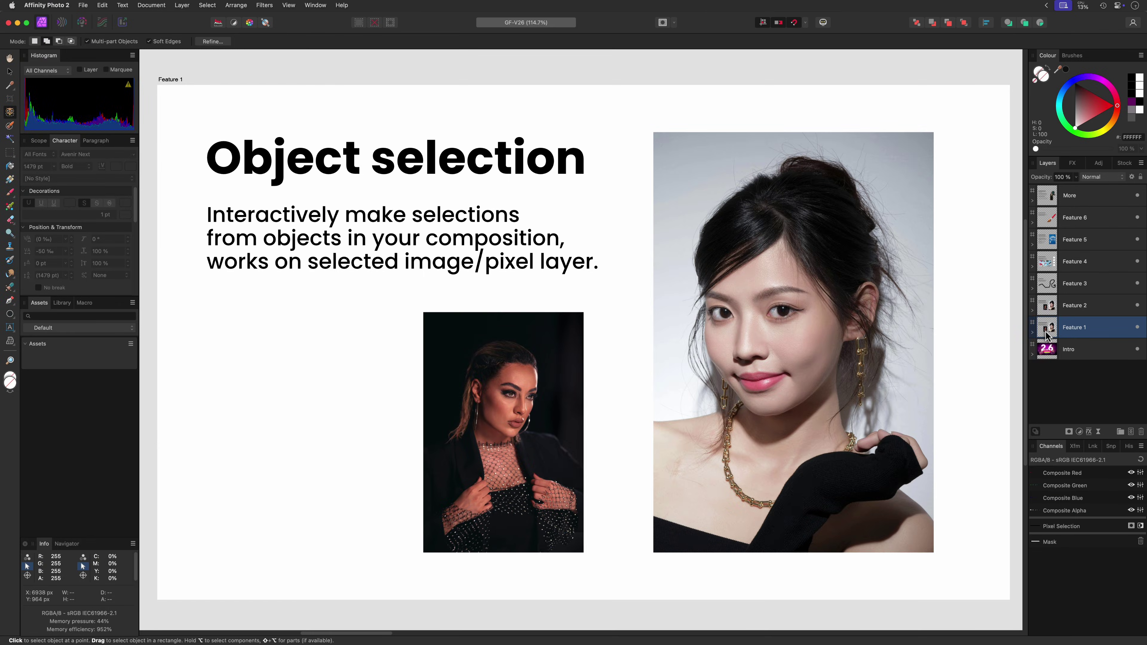
click(1033, 332)
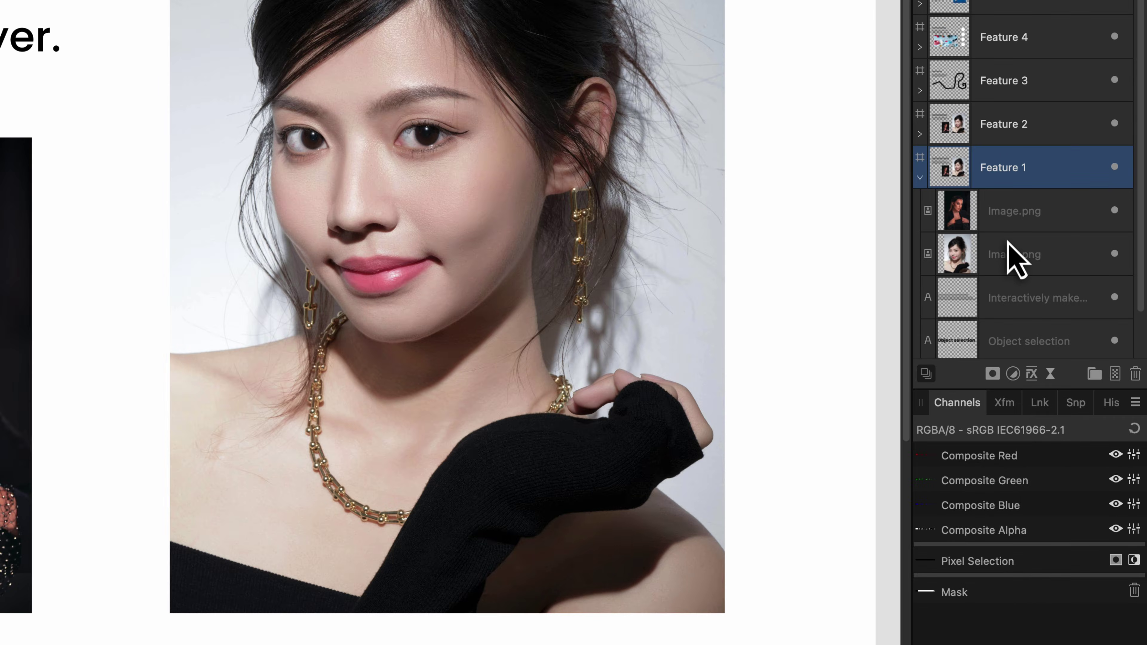
click(1016, 262)
click(506, 212)
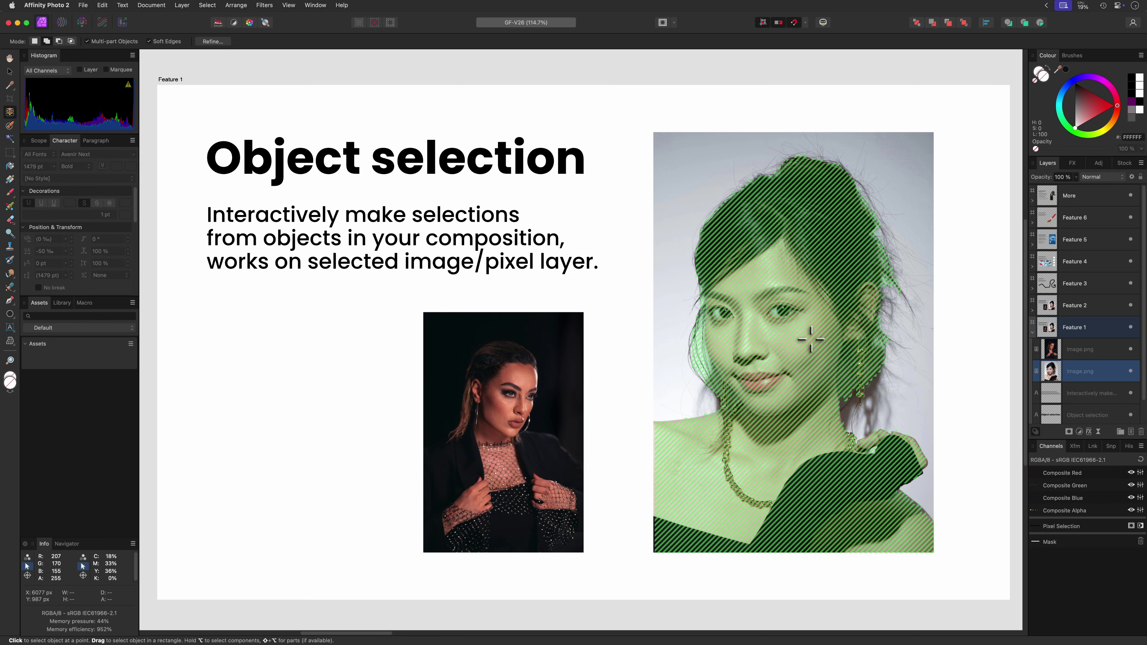
key(super)
key(alt)
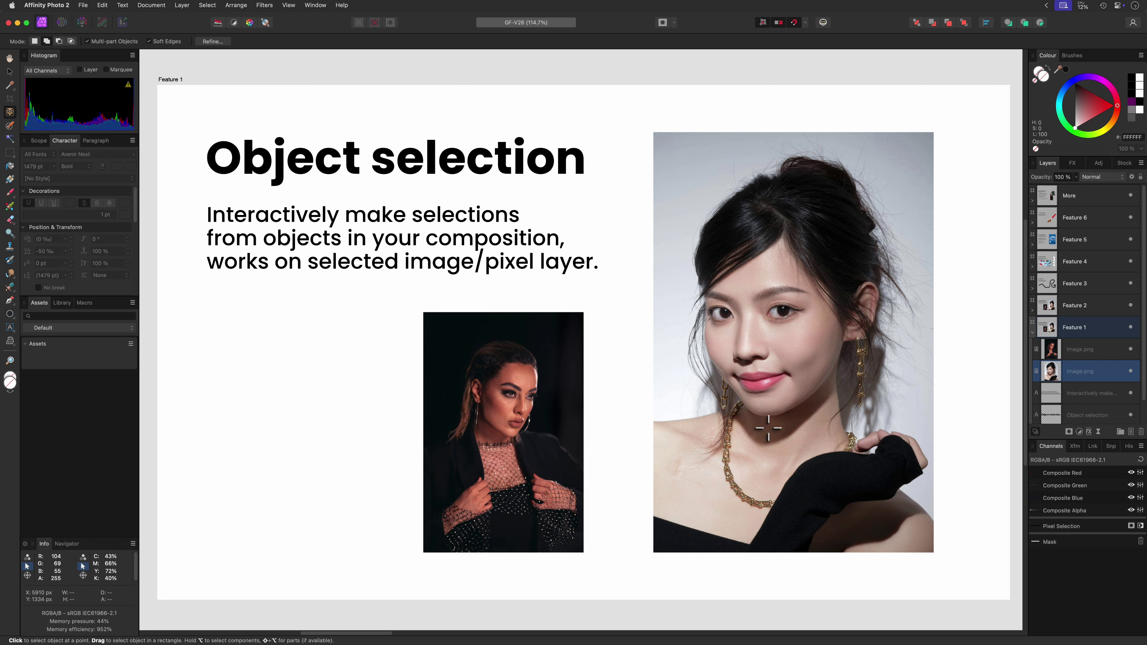
- Retarget the portrait image layer, reselect the woman, and open Refine Selection
click(1072, 356)
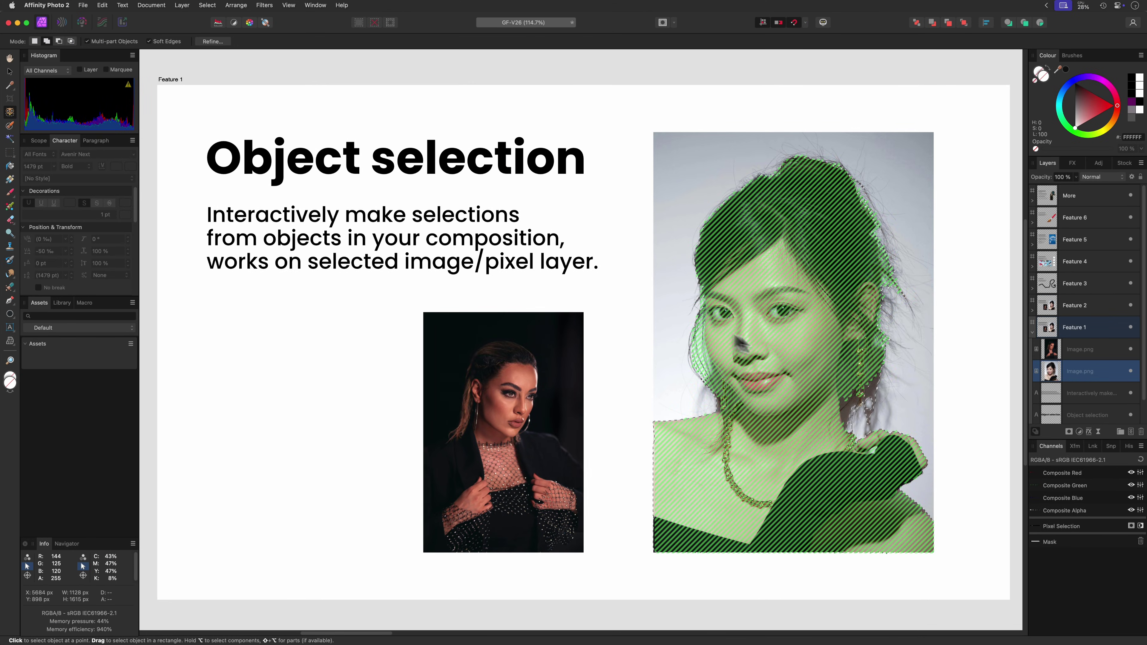
click(697, 328)
click(212, 41)
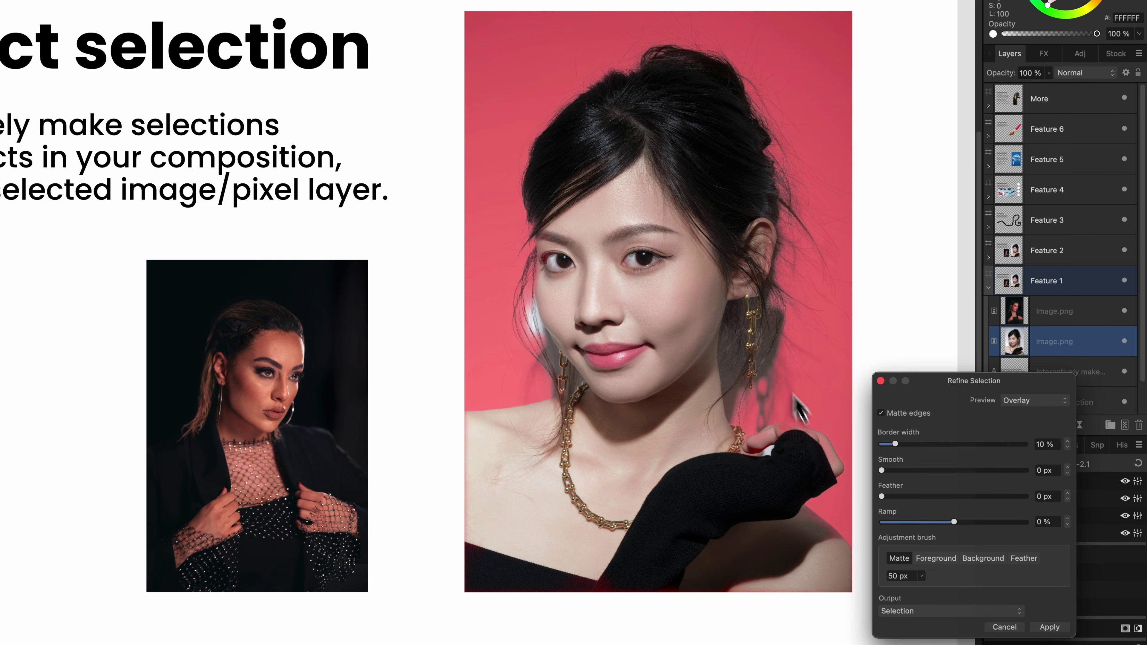
- Paint a matte along the hair edge, switch to Foreground, then cancel the refinement
mouse_move(532, 328)
mouse_down()
mouse_move(521, 286)
mouse_move(545, 357)
mouse_move(520, 266)
mouse_up()
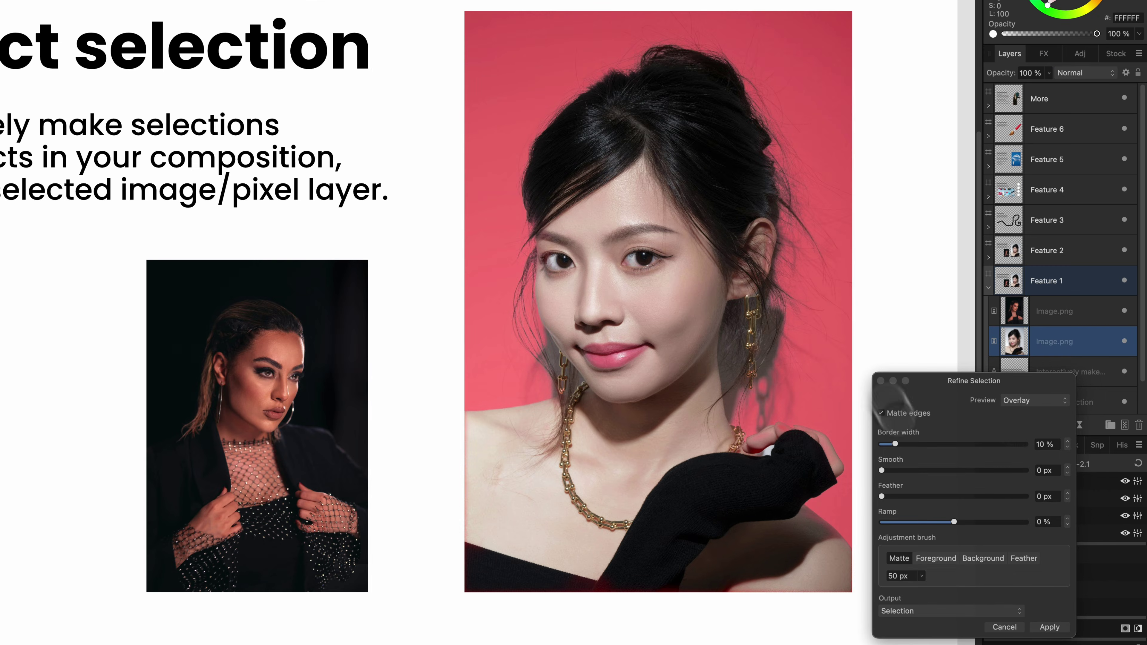
click(936, 559)
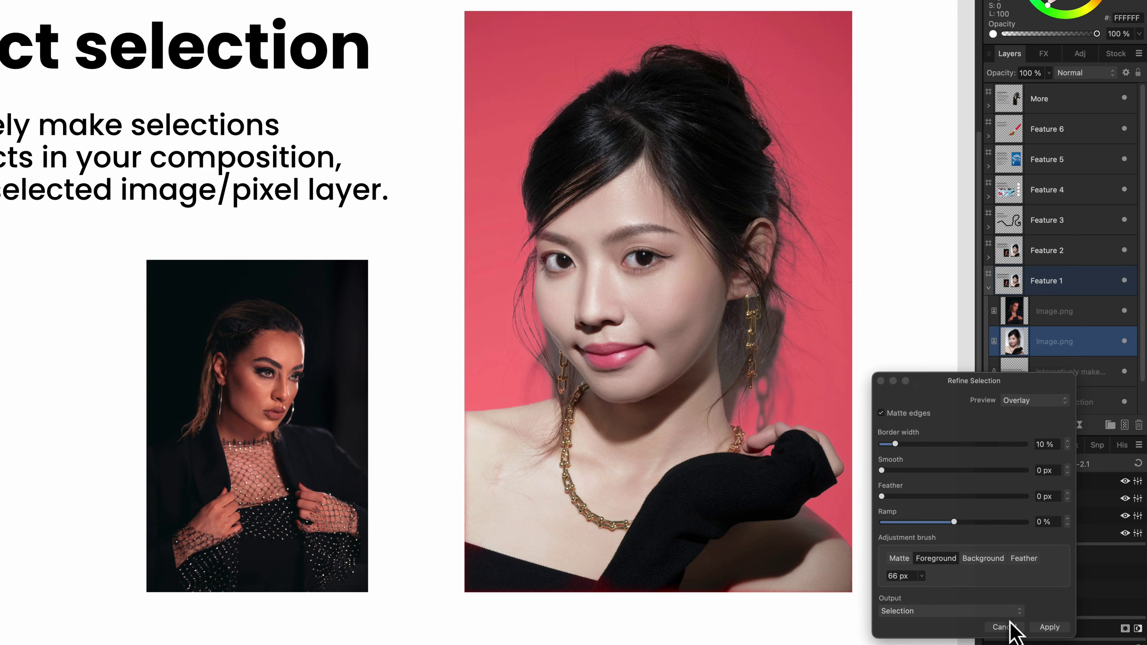
click(1010, 628)
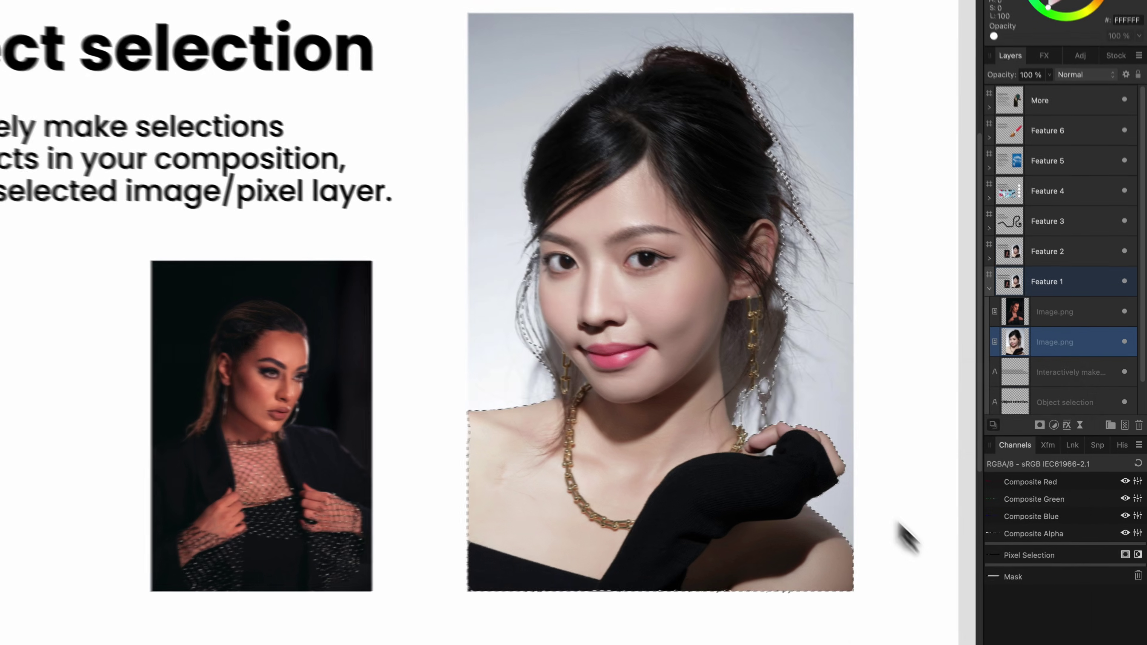
- Return to the Move Tool, deselect the woman, and collapse Feature 1's layers
key(v)
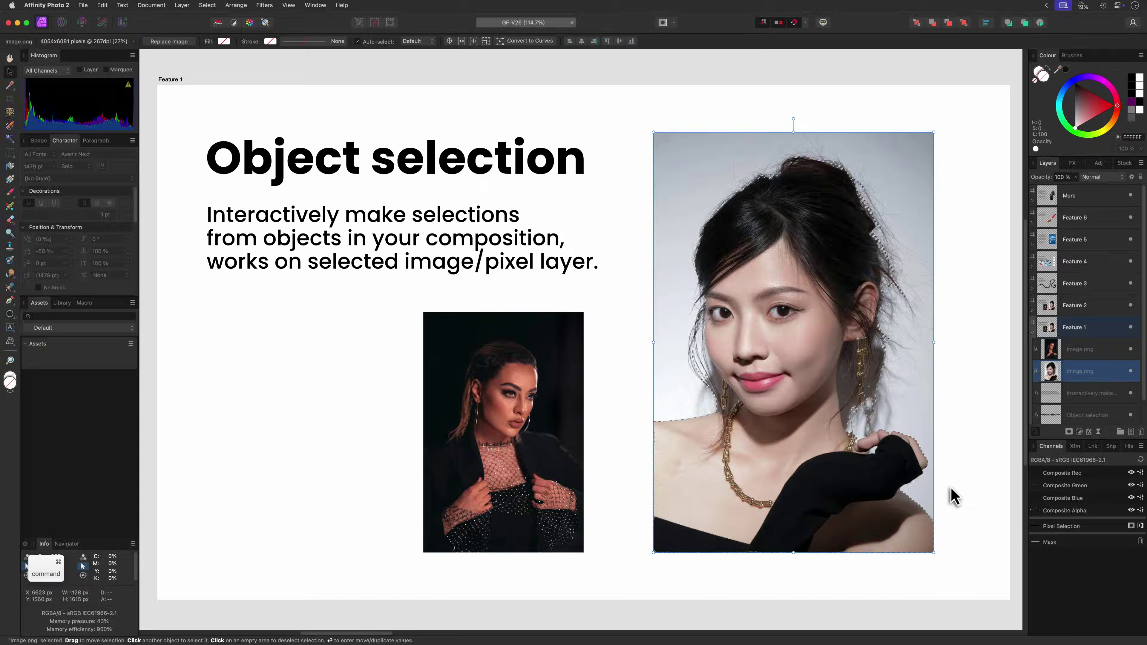
key(super+d)
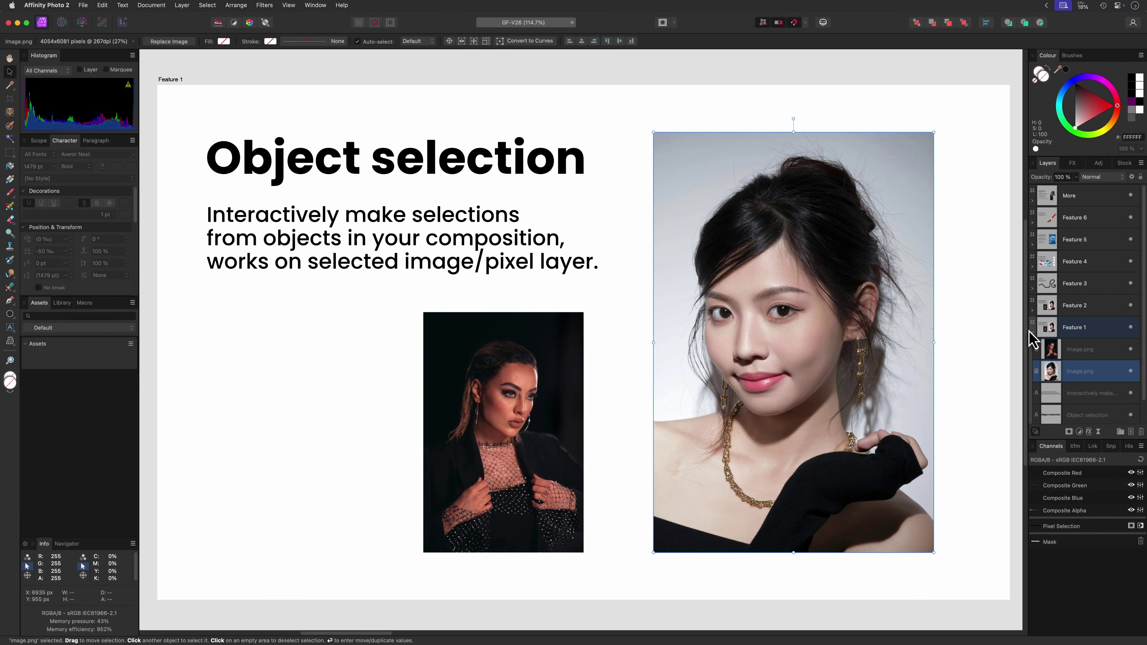
click(1032, 333)
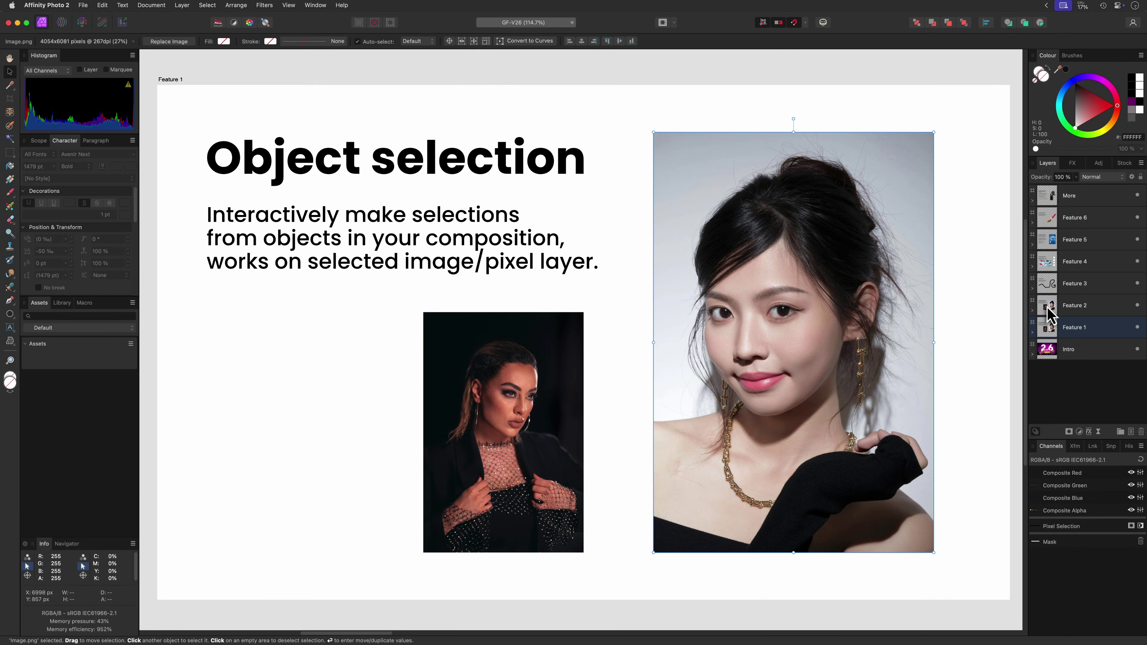
- Run Select > Select Subject on Feature 2's large portrait layer, then pick Feature 3
click(1046, 312)
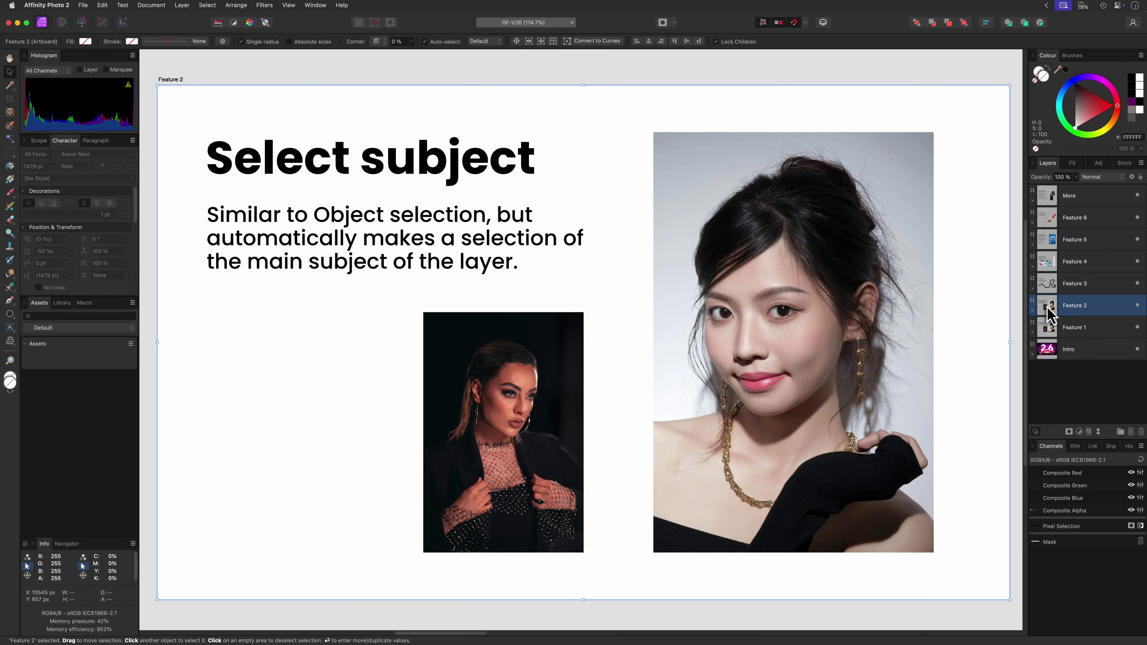
click(1033, 311)
click(1077, 355)
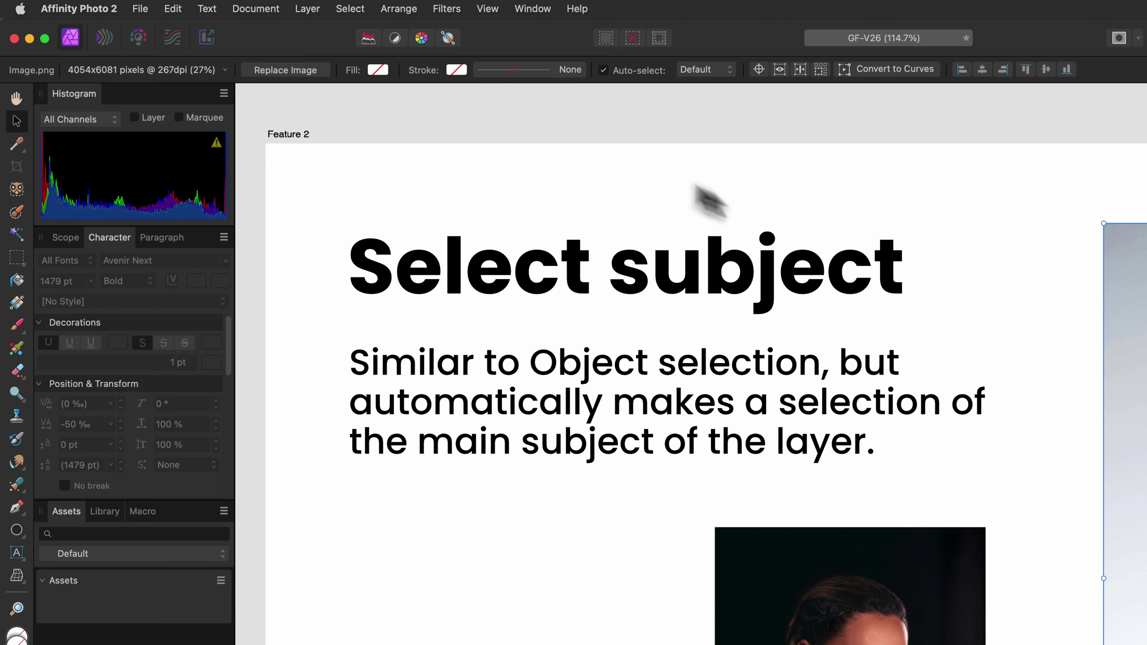
click(349, 10)
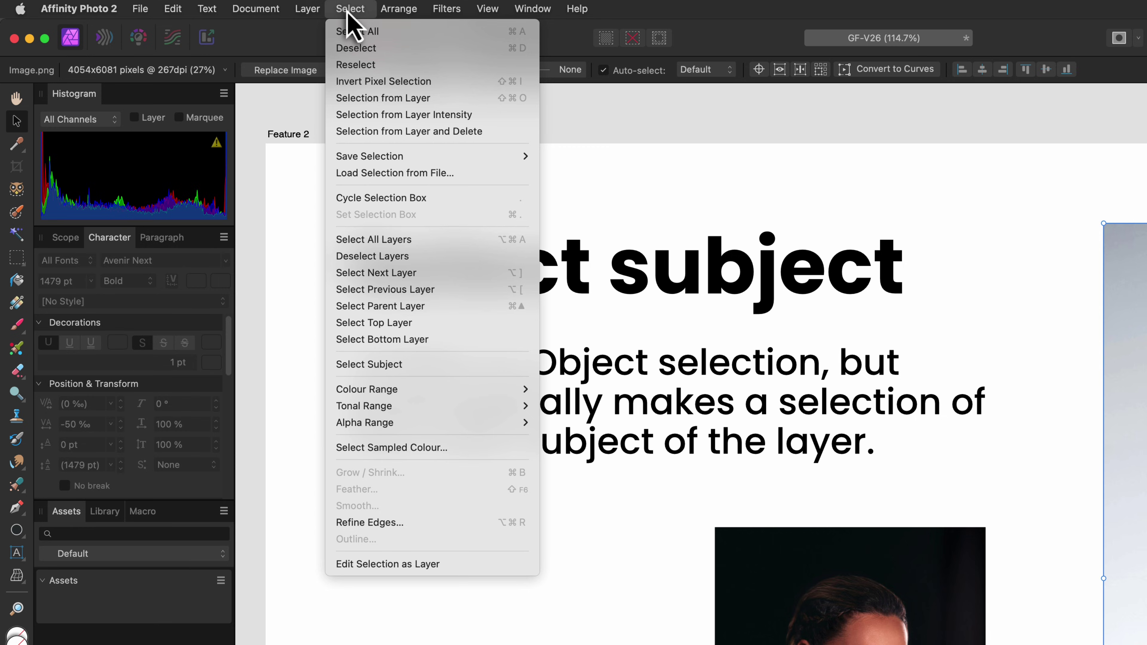
click(419, 365)
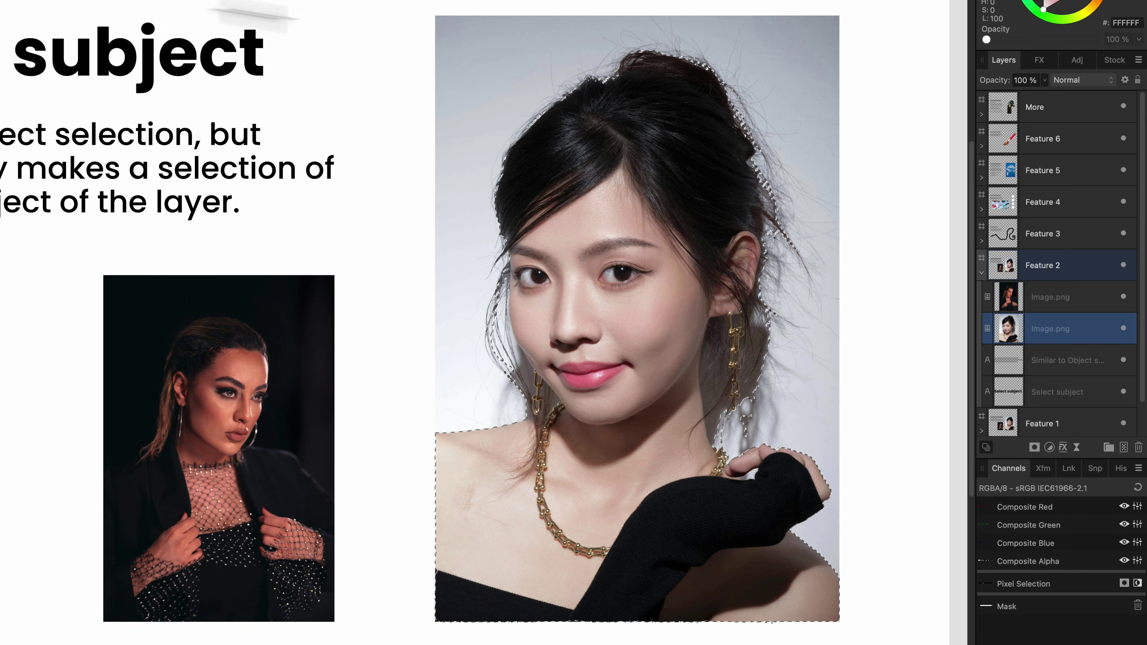
click(982, 273)
click(1003, 233)
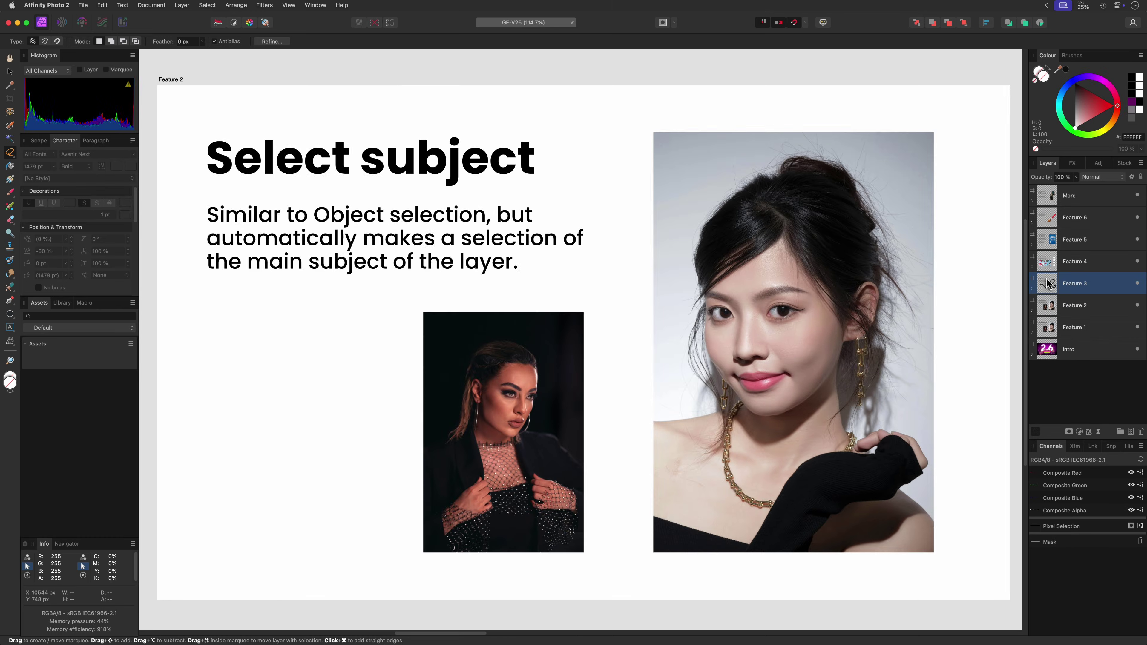
- With the Node Tool, make the black curve's left and bottom-left nodes smooth
key(super+alt+0)
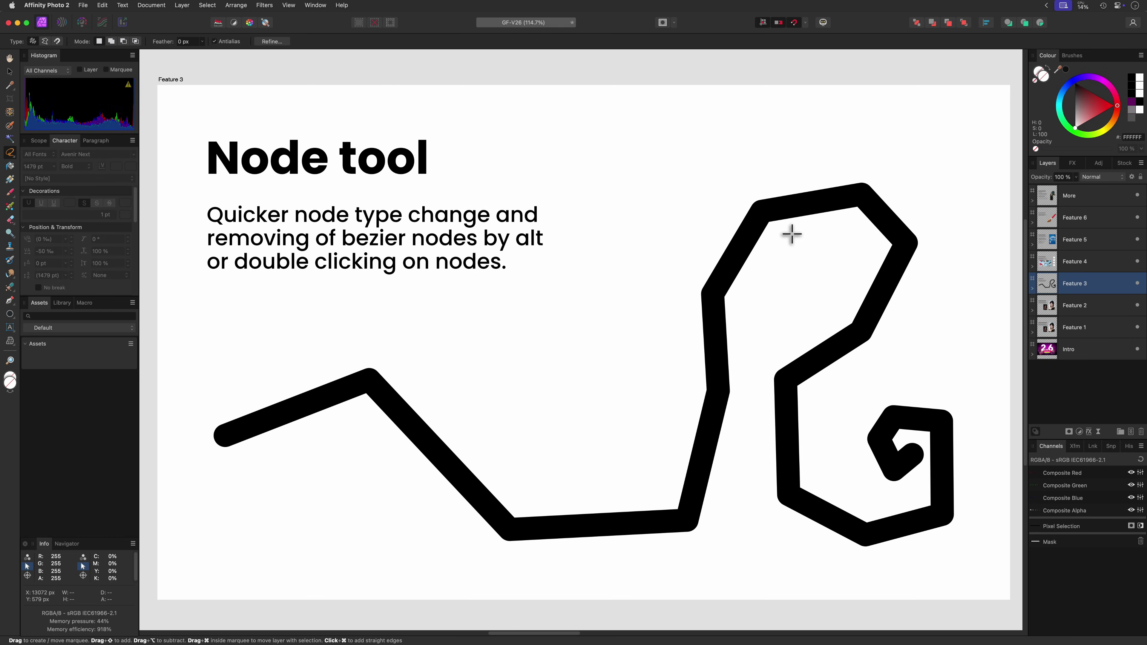
right_click(10, 300)
click(49, 312)
click(370, 384)
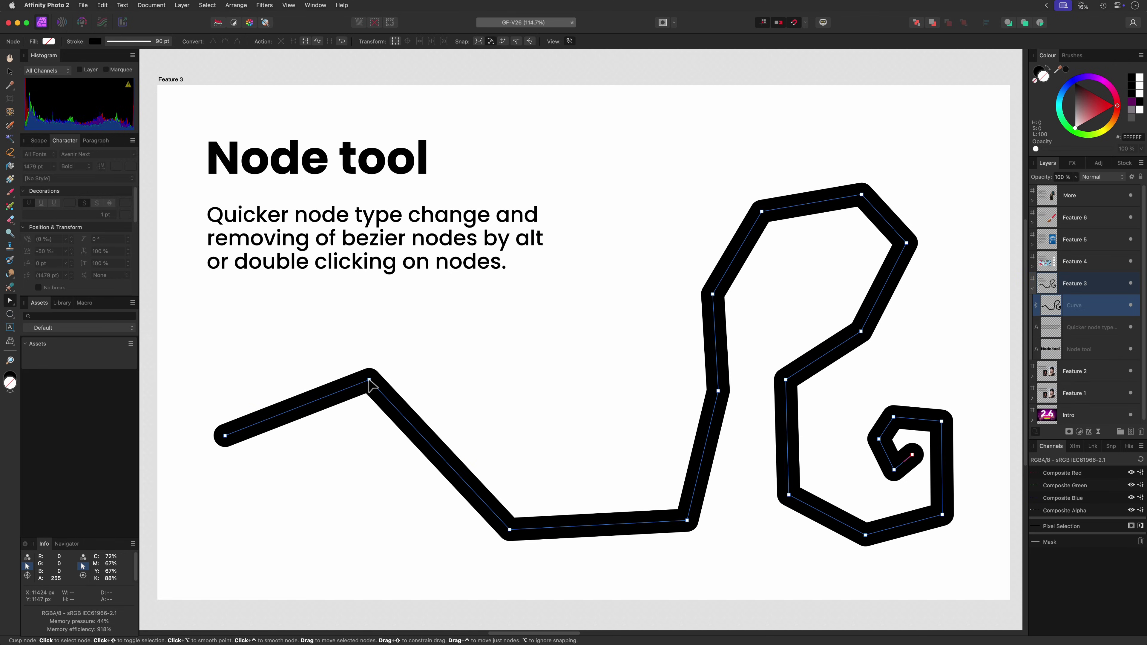
double_click(369, 381)
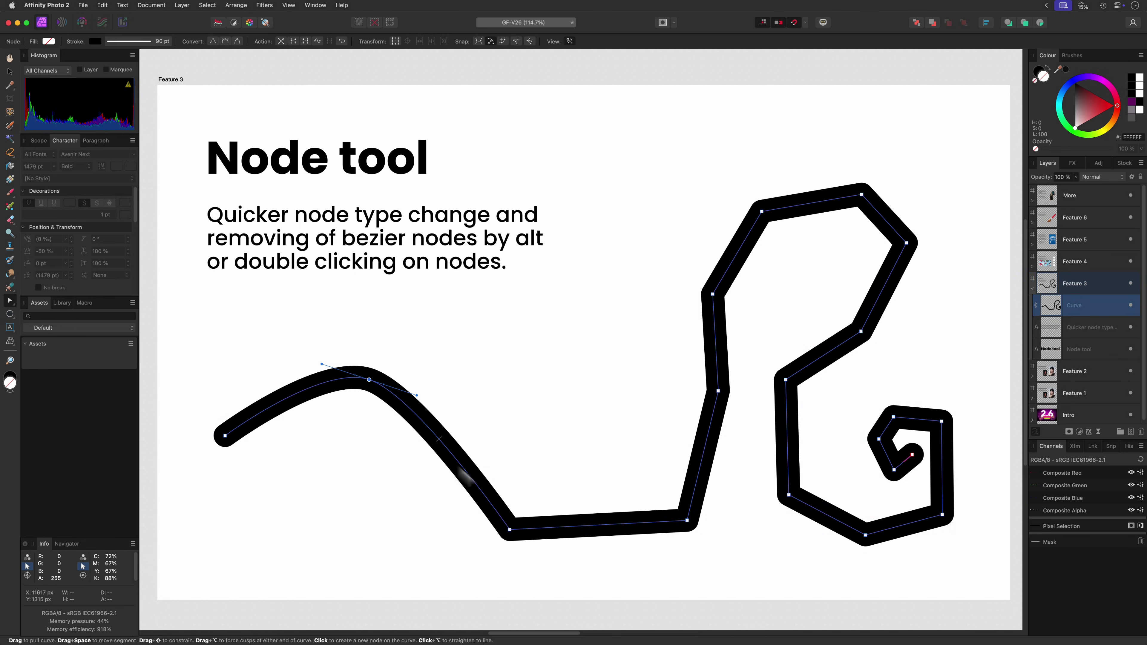
double_click(509, 529)
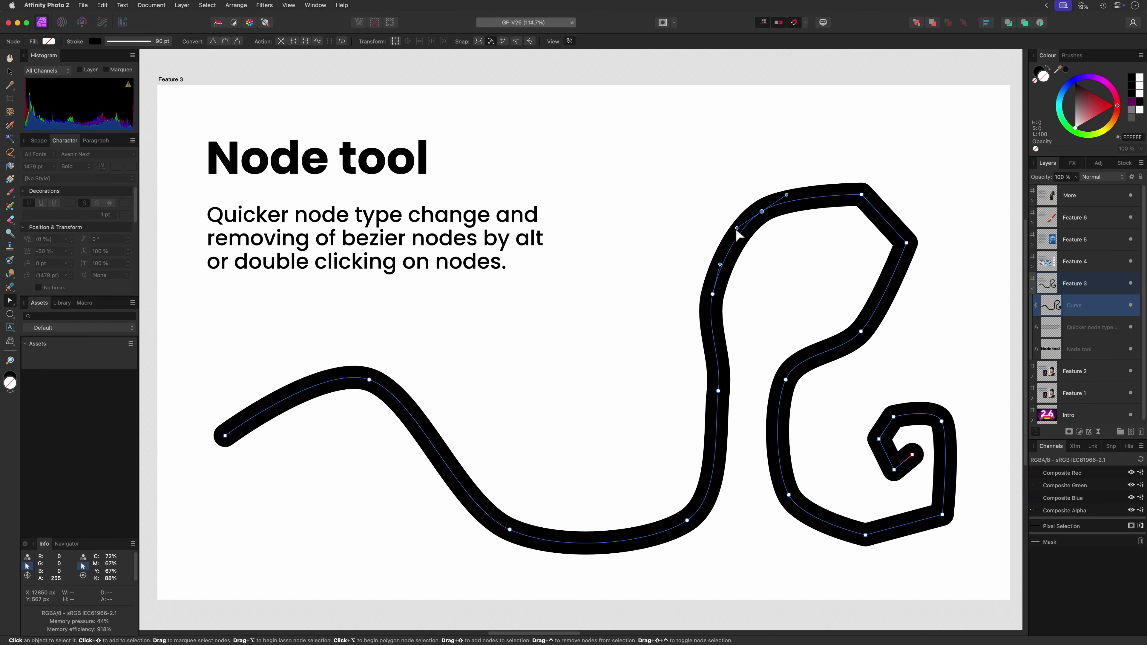
- Bend the top segments and turn nodes into sharp corners, then show the Feature 4 slide
drag(738, 236, 724, 210)
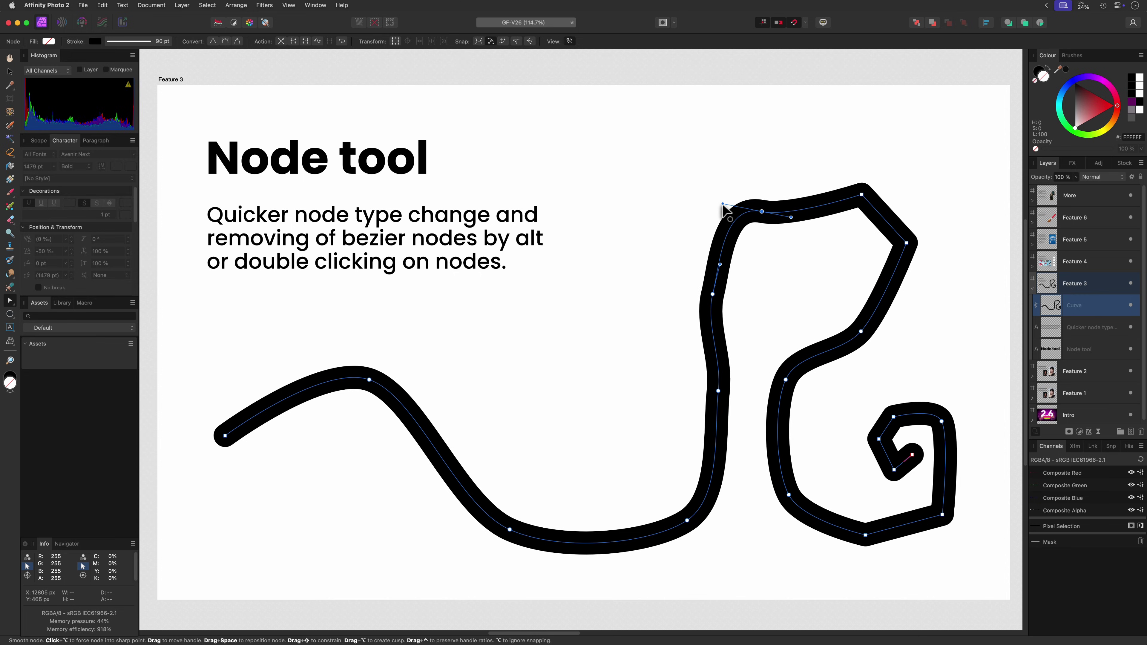
alt+click(723, 204)
drag(793, 223, 796, 288)
alt+click(707, 332)
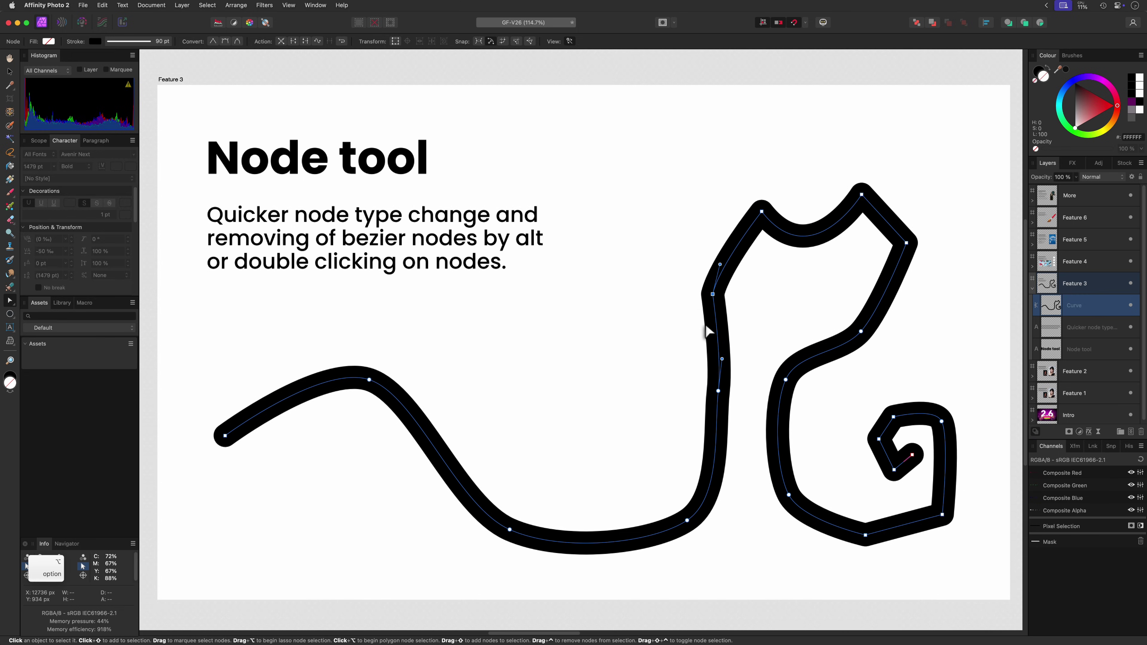
key(v)
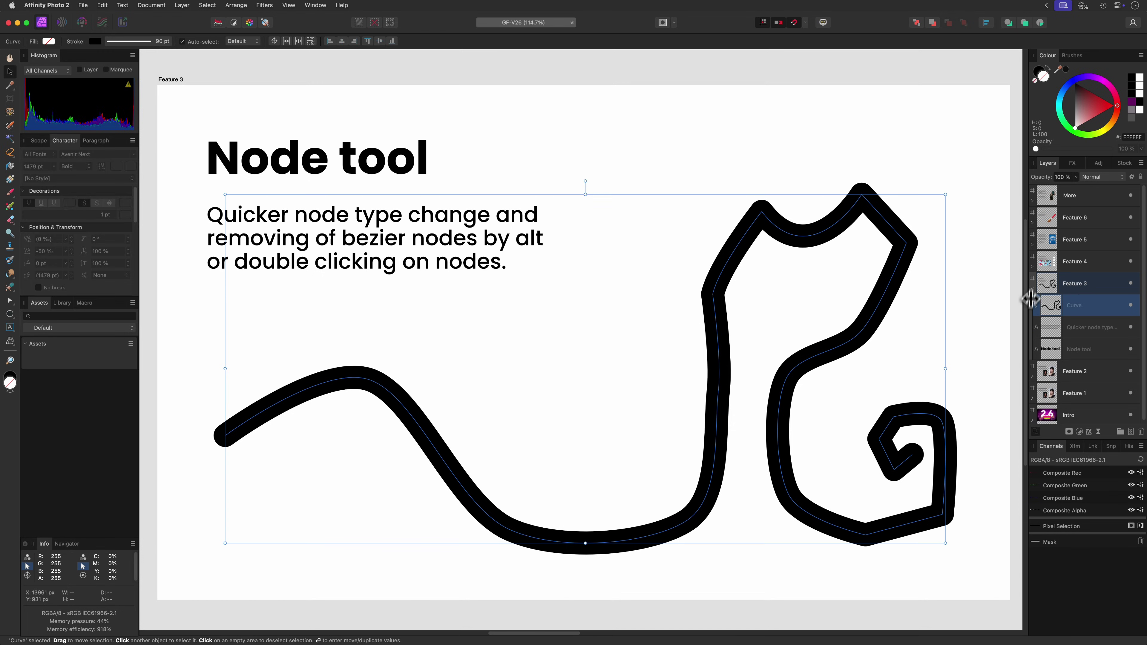
click(1033, 289)
click(1047, 265)
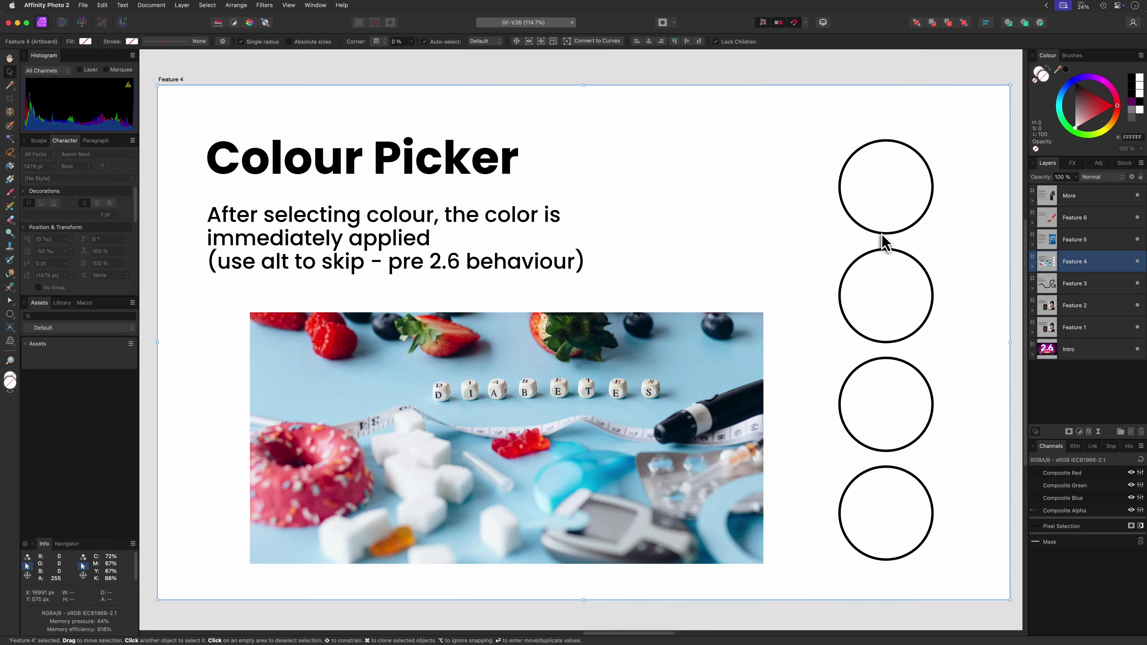
- Fill the top two circles with colours sampled from the photo, the second dark green
click(883, 235)
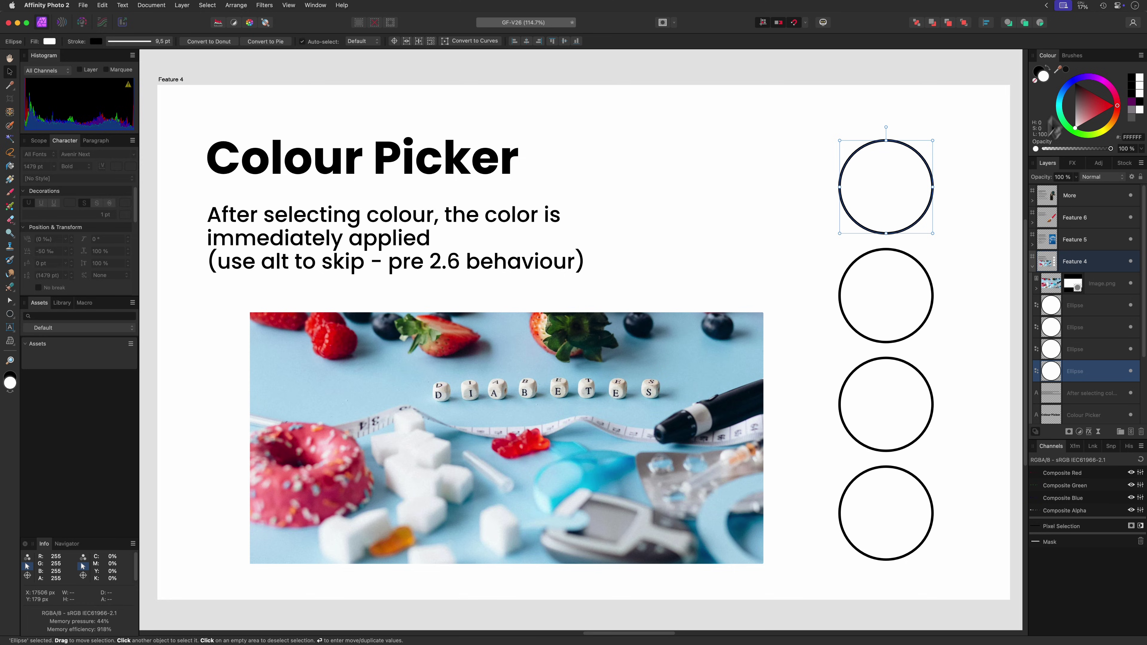
click(1058, 69)
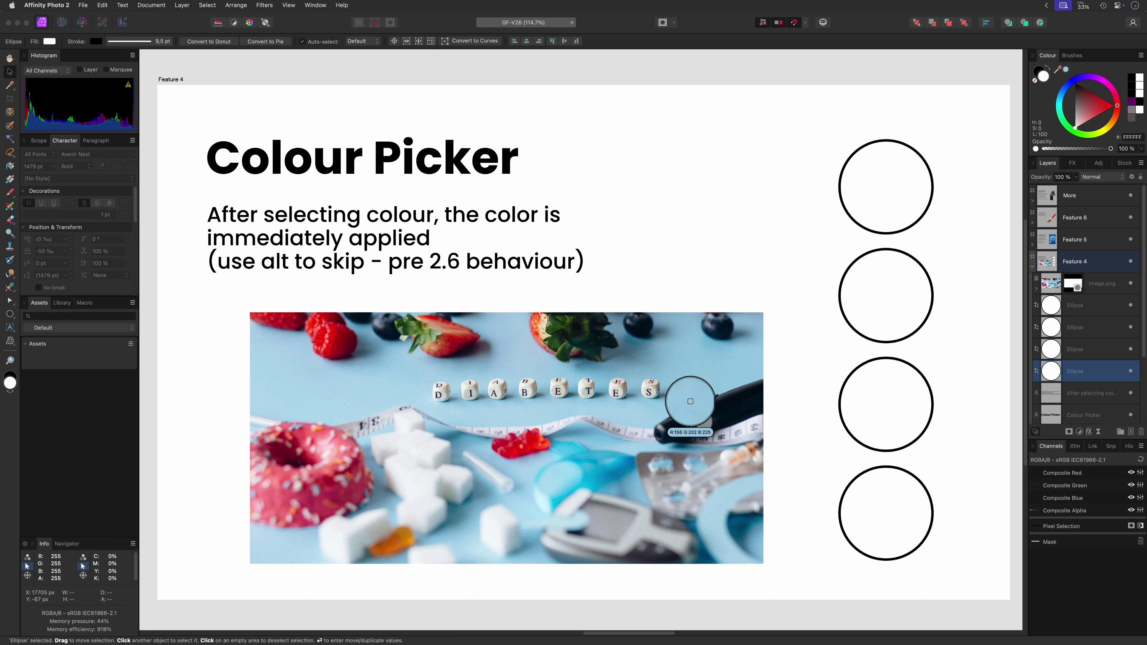
click(654, 415)
click(906, 296)
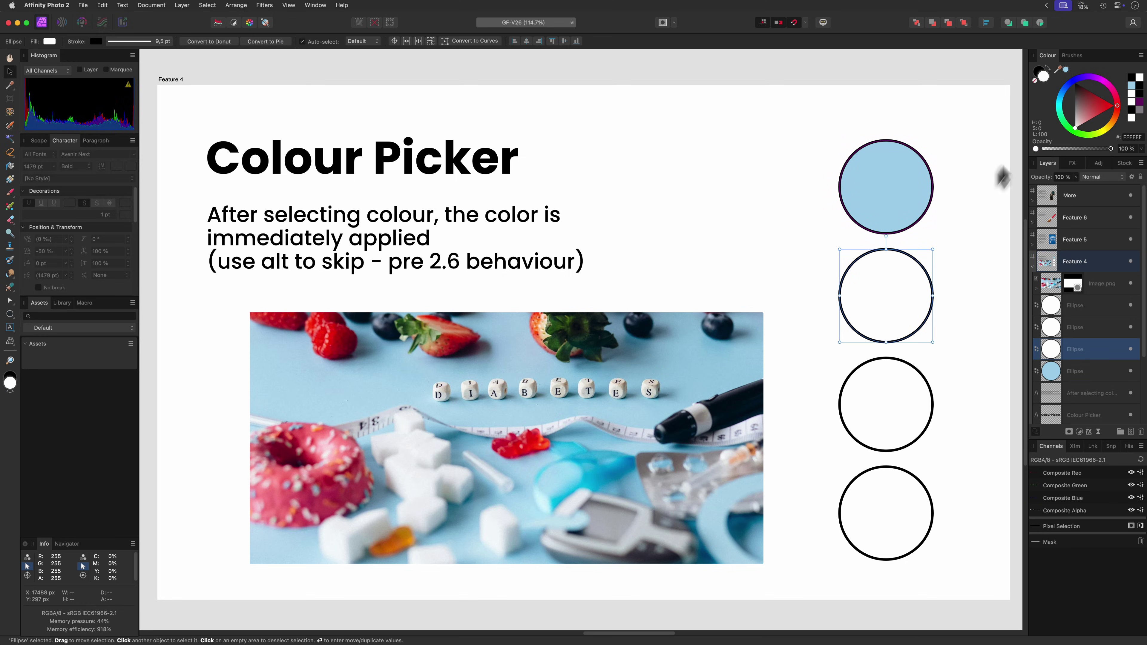
click(1064, 68)
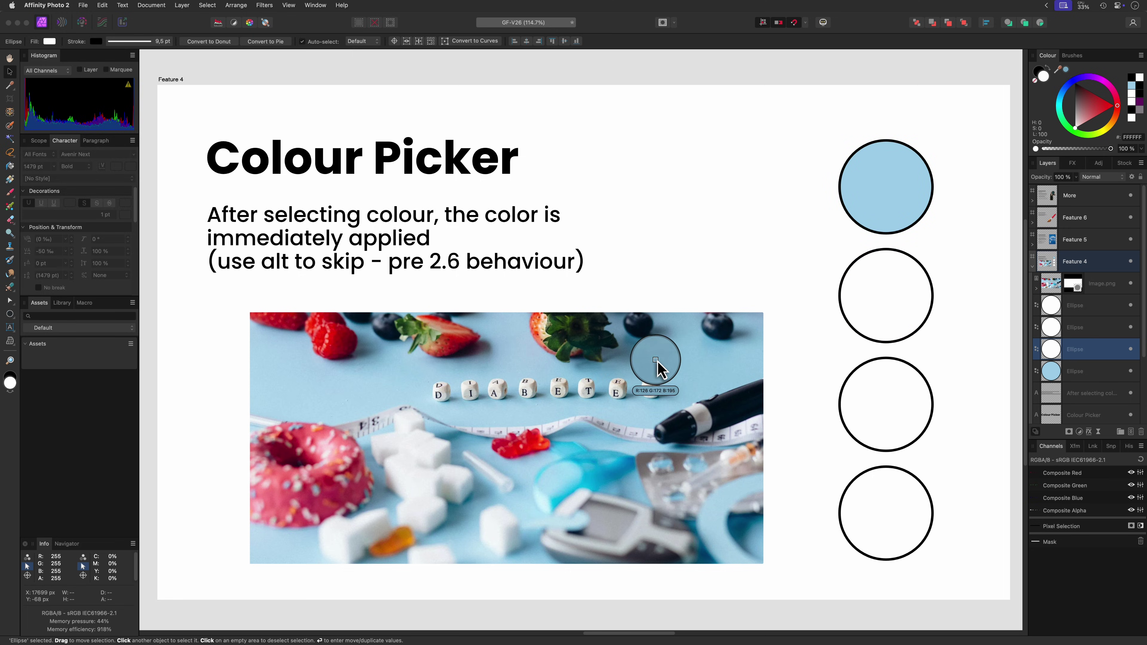
click(566, 357)
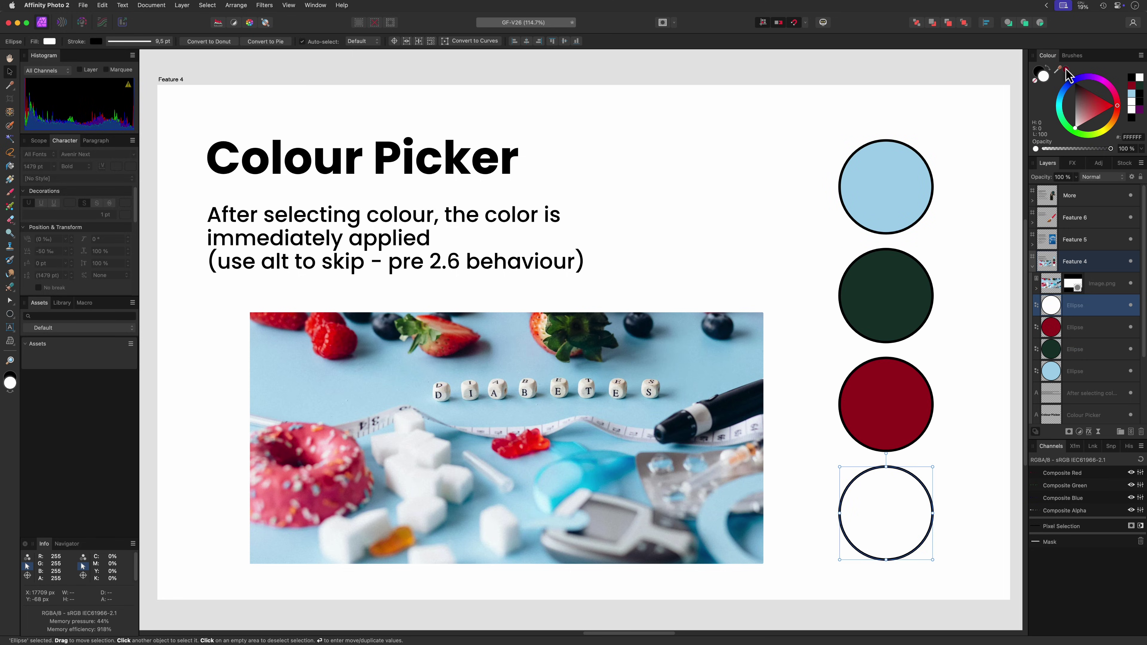
- Sample the donut's pink without applying it, then go to the Image layers slide
click(1064, 70)
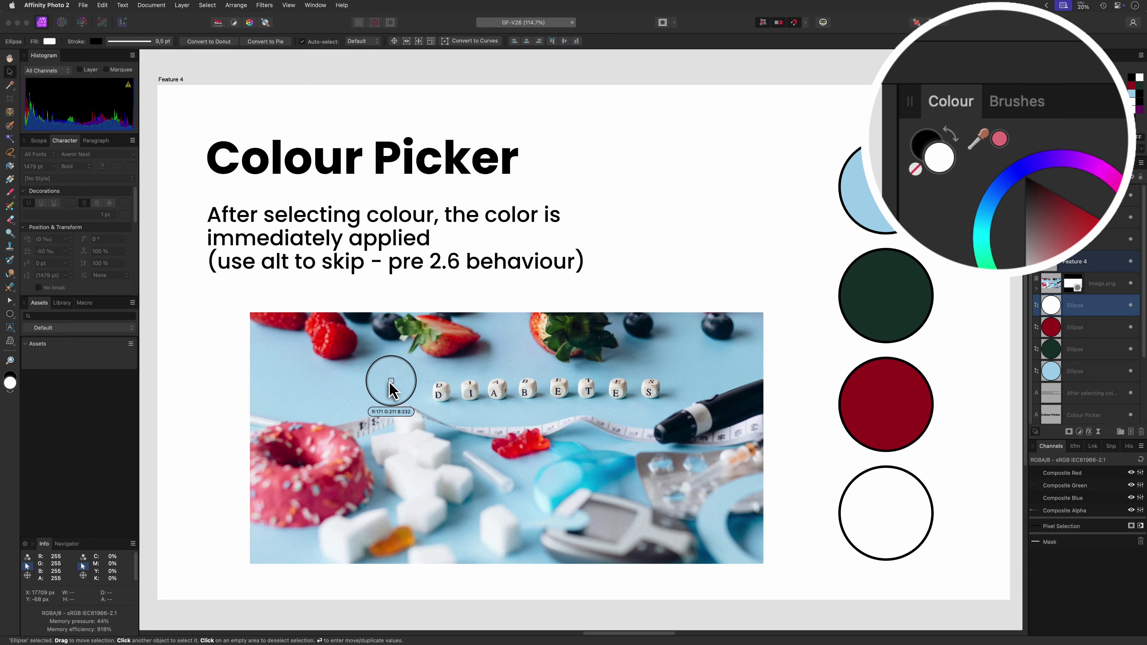
key(alt)
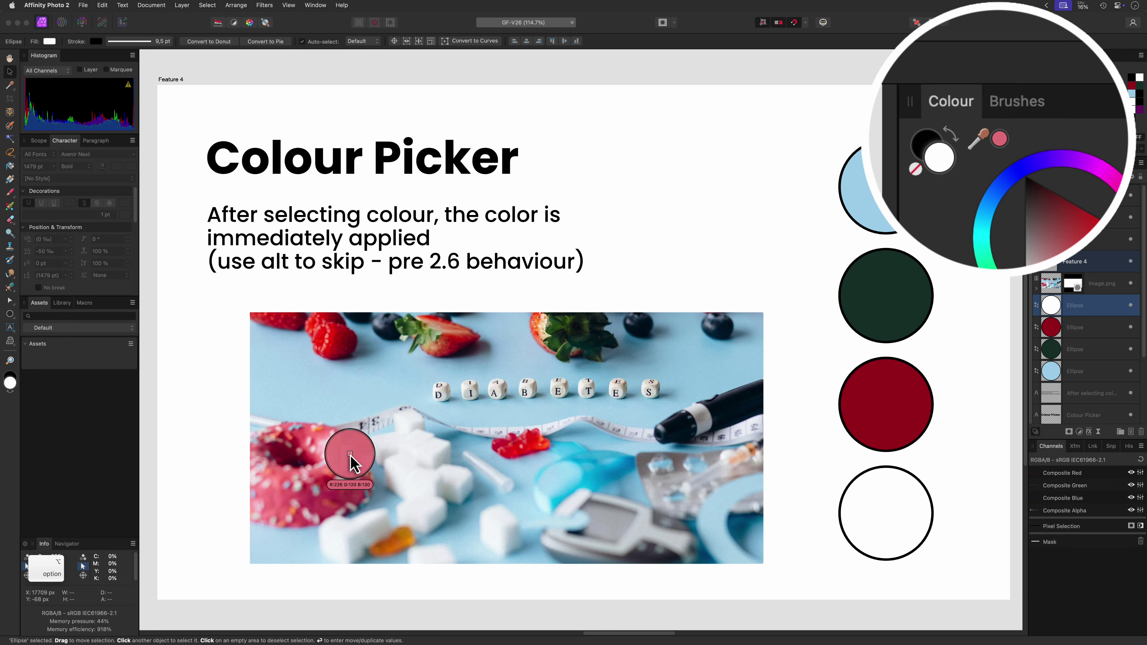
click(350, 454)
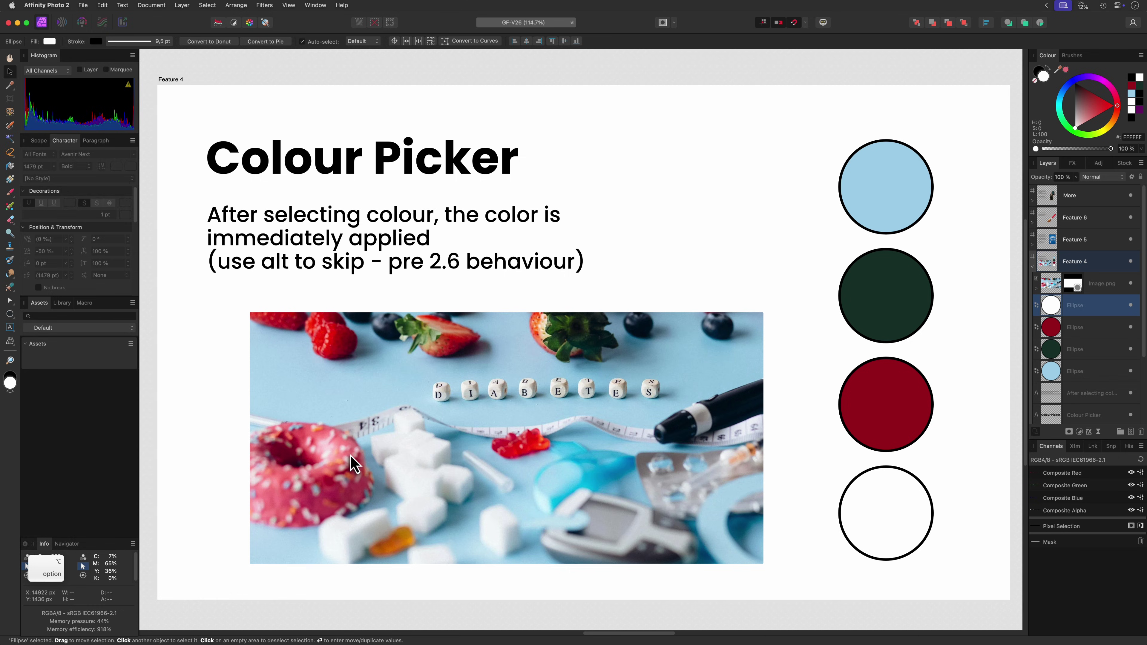
click(1048, 244)
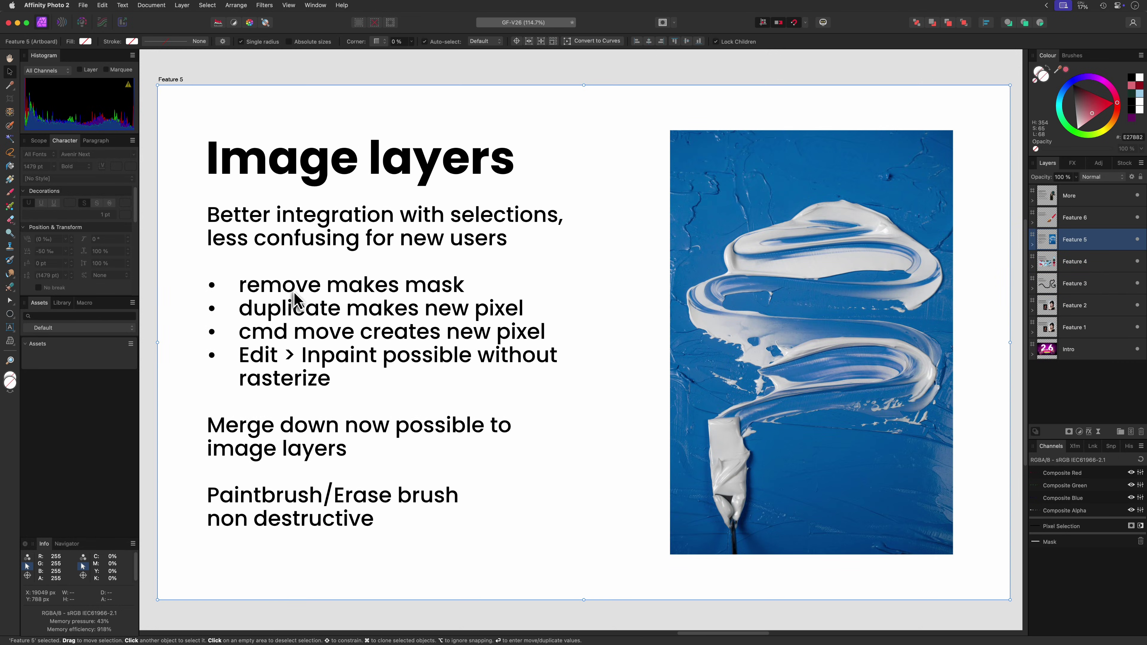
- Lasso part of the swirl on Image.png, delete it into a mask, then undo
click(9, 154)
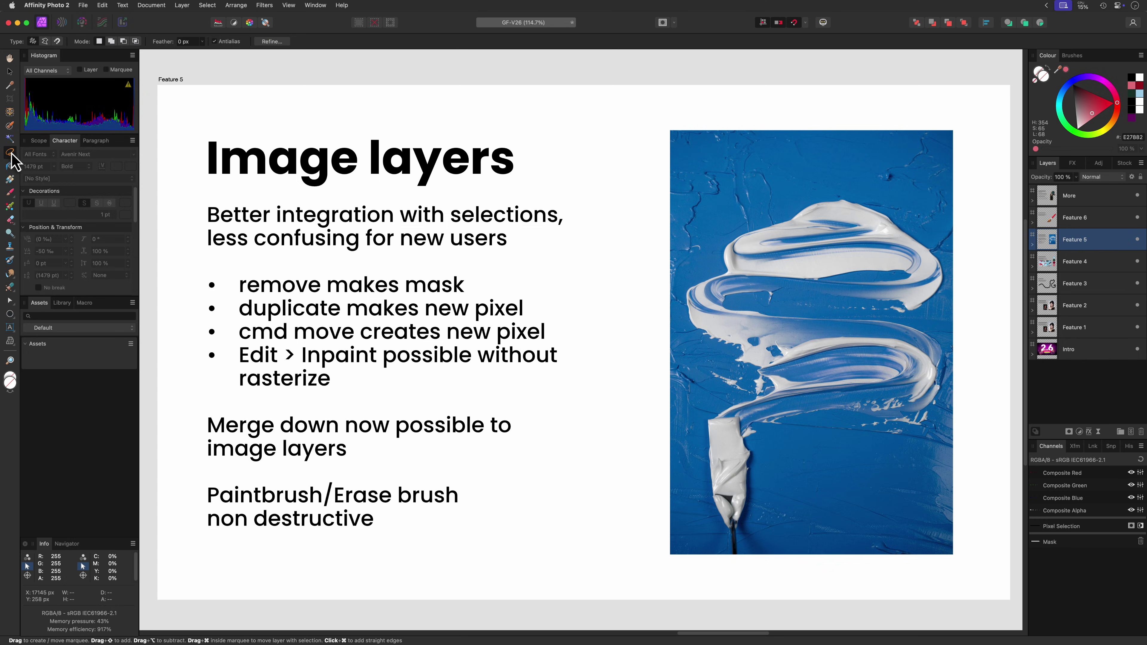
key(super+d)
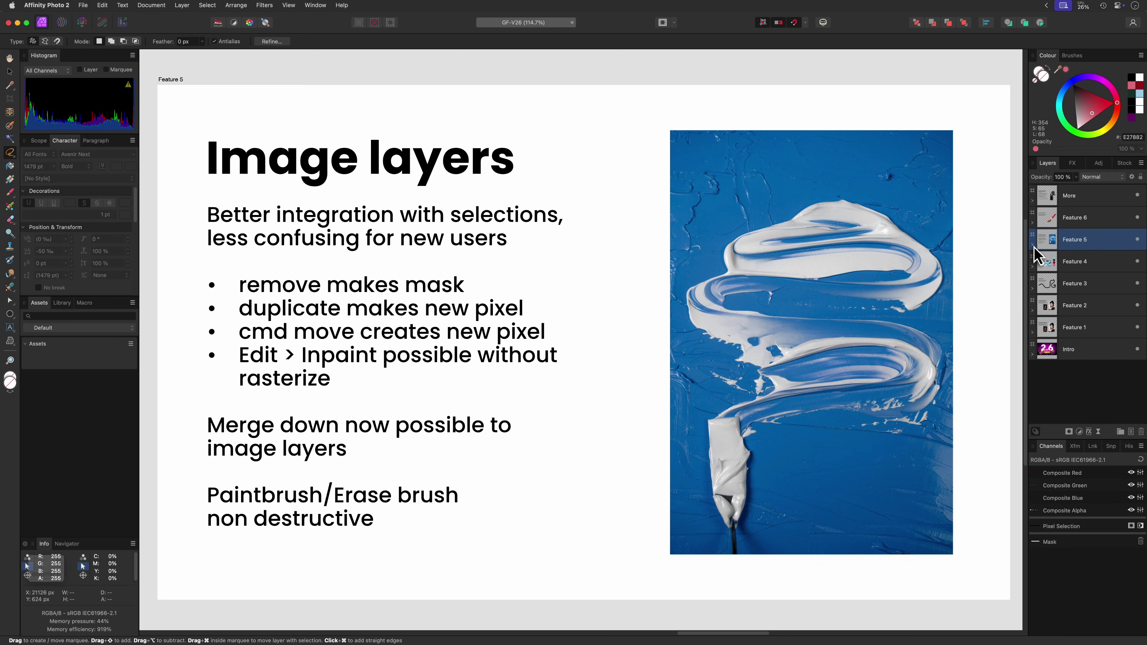
click(1033, 245)
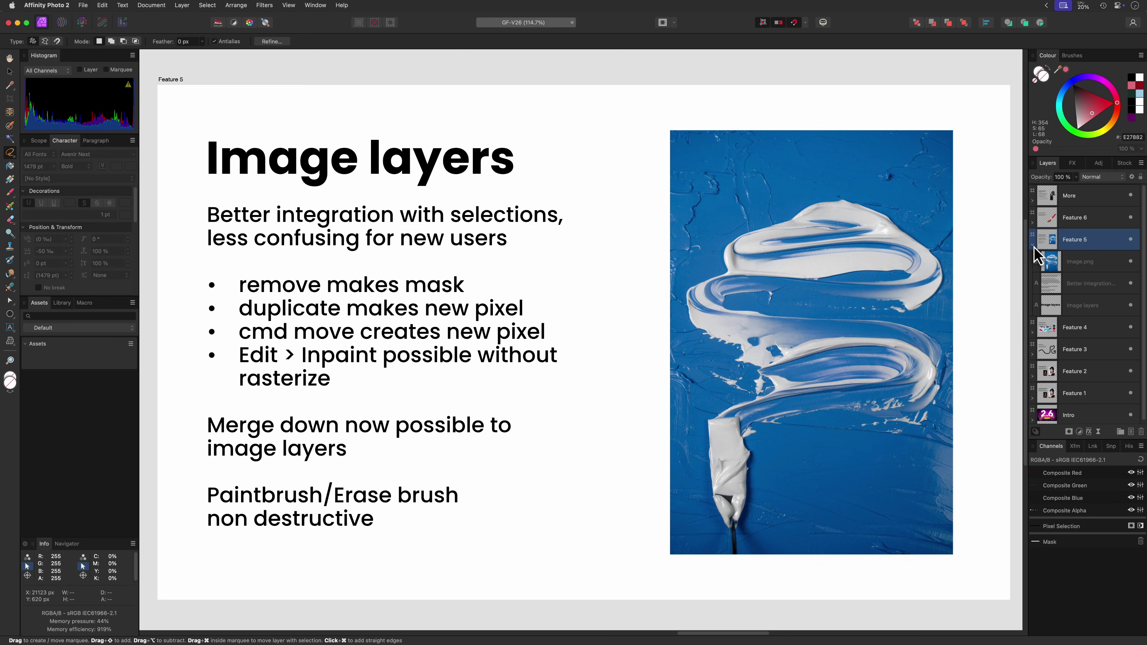
click(1049, 266)
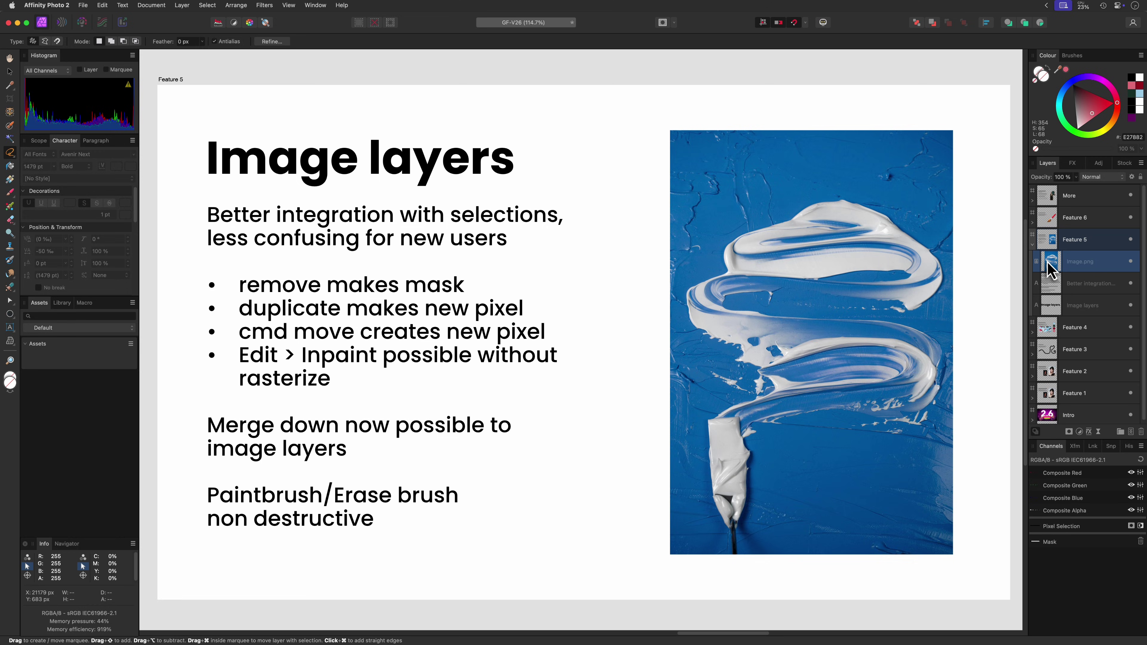
mouse_move(899, 284)
mouse_down()
mouse_move(723, 326)
mouse_move(812, 377)
mouse_move(924, 333)
mouse_up()
key(Delete)
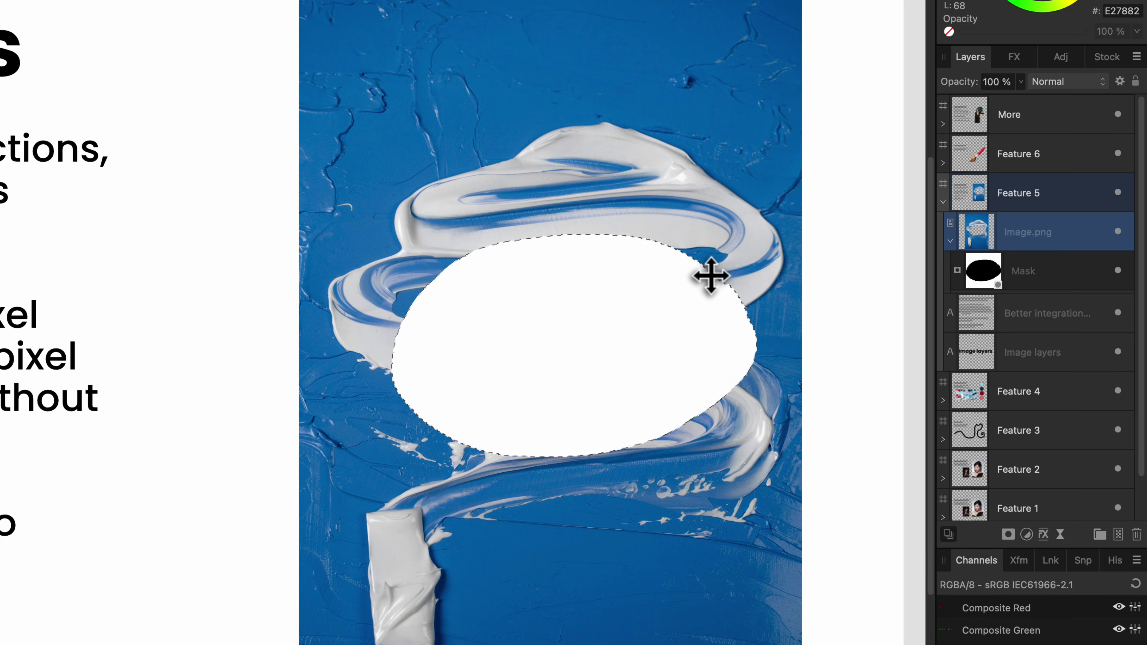
key(super+z)
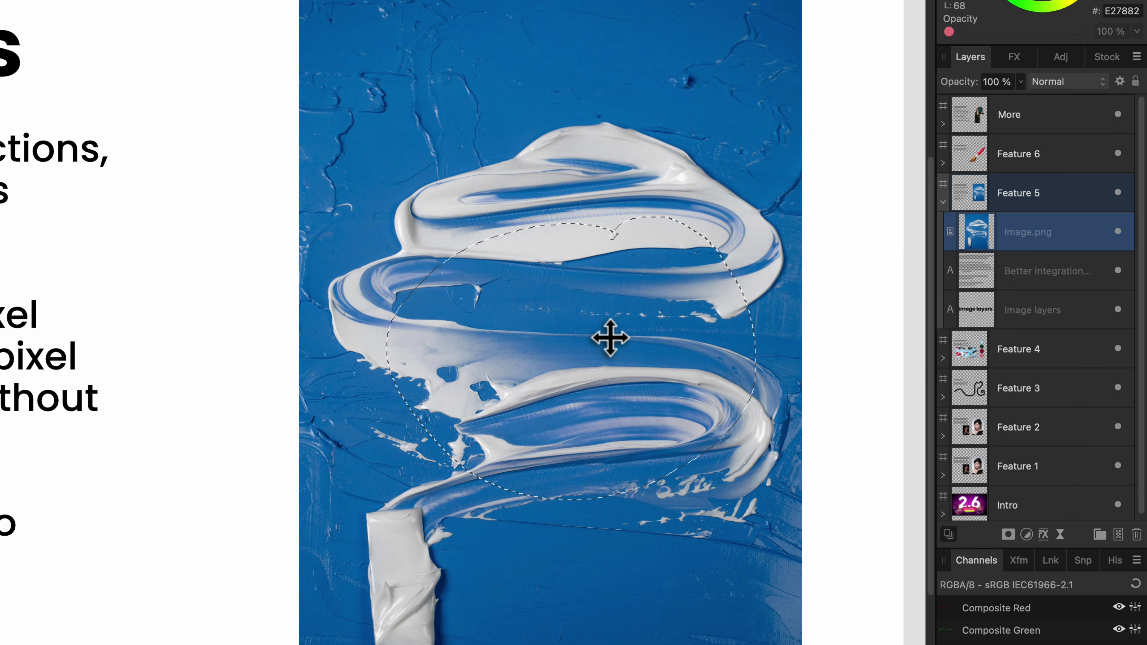
- Duplicate the selection into a new Pixel layer, keeping the Assistant's Duplicate and rasterise option
key(super+shift+n)
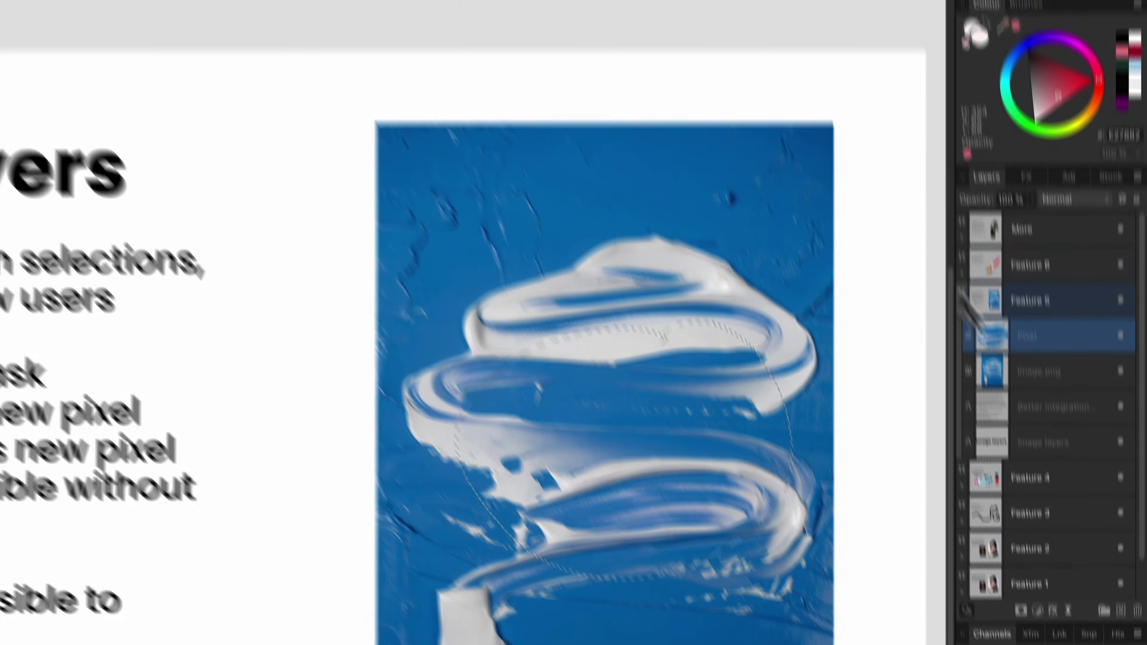
click(656, 35)
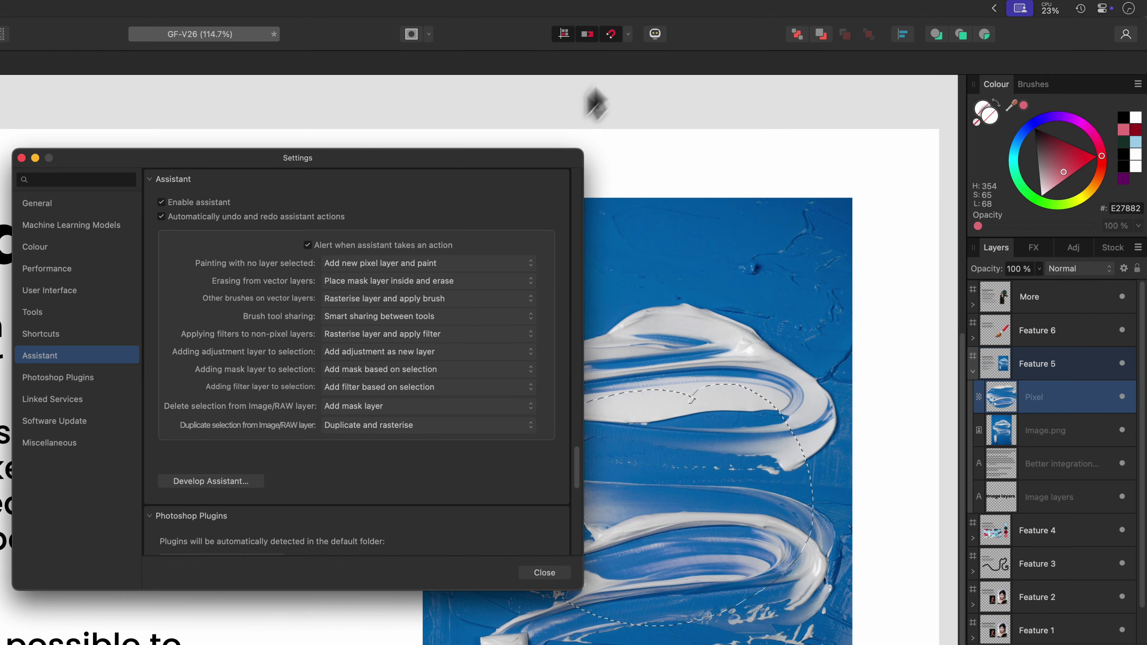
click(418, 426)
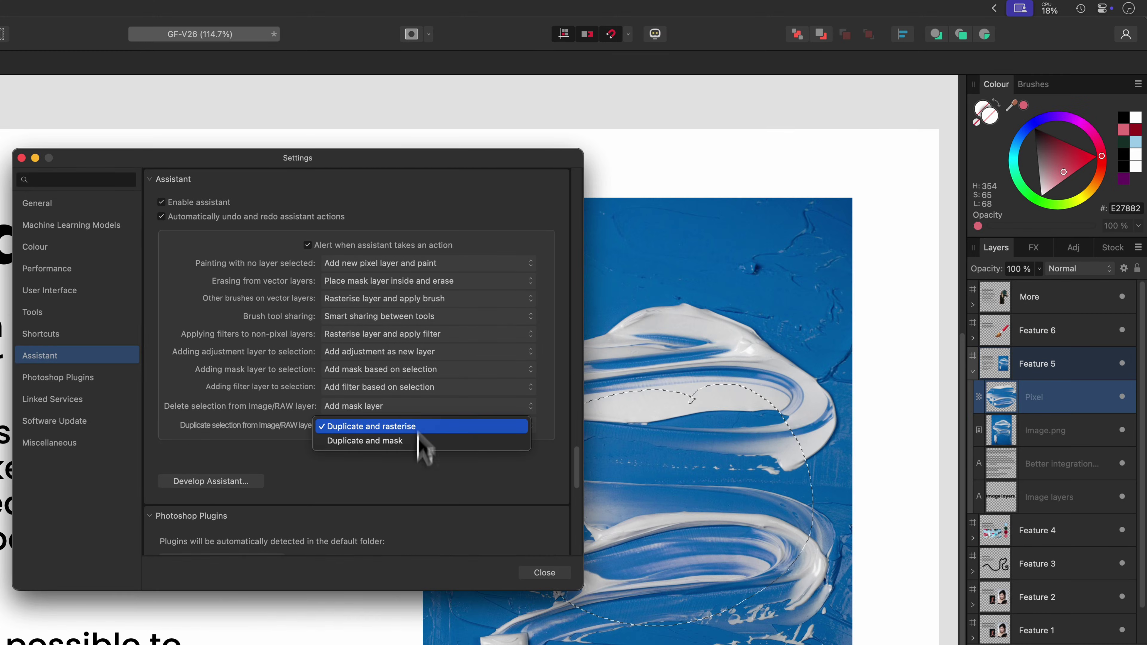
click(435, 466)
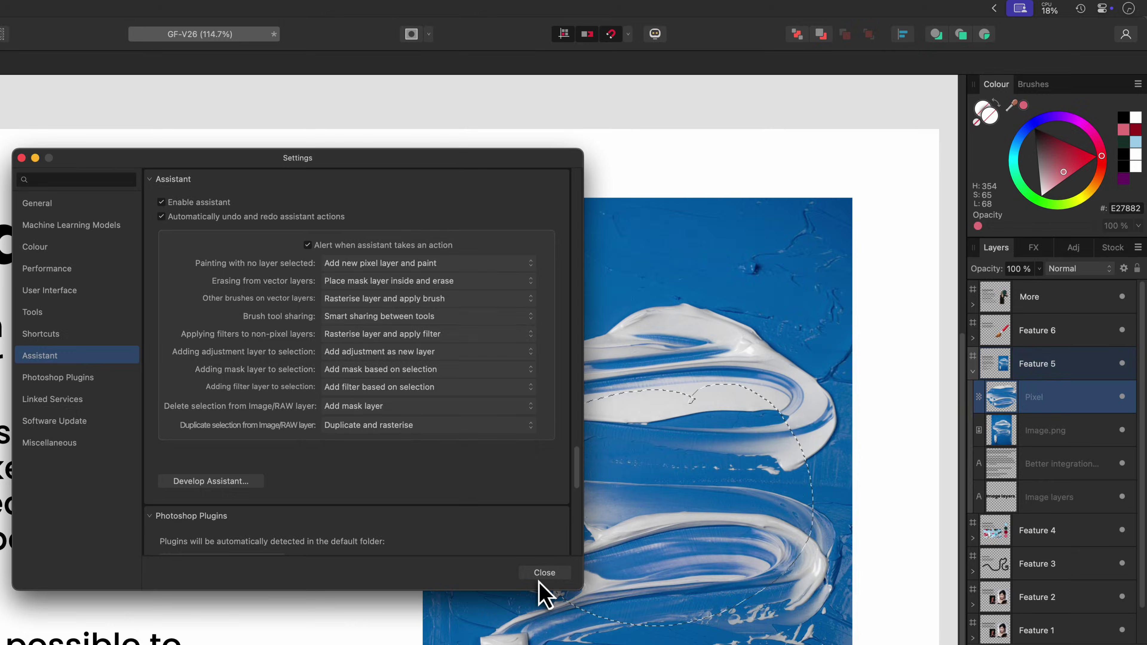
click(540, 579)
- Undo the Pixel layer, move the selected pixels left, undo the move, and deselect
key(super)
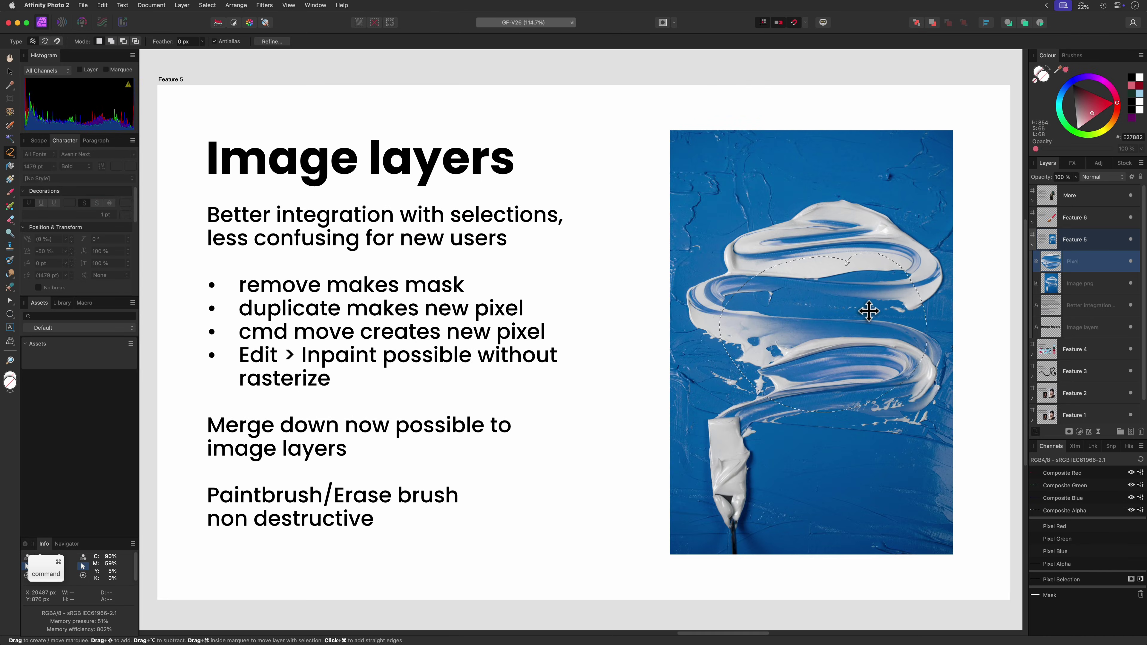
key(super+z)
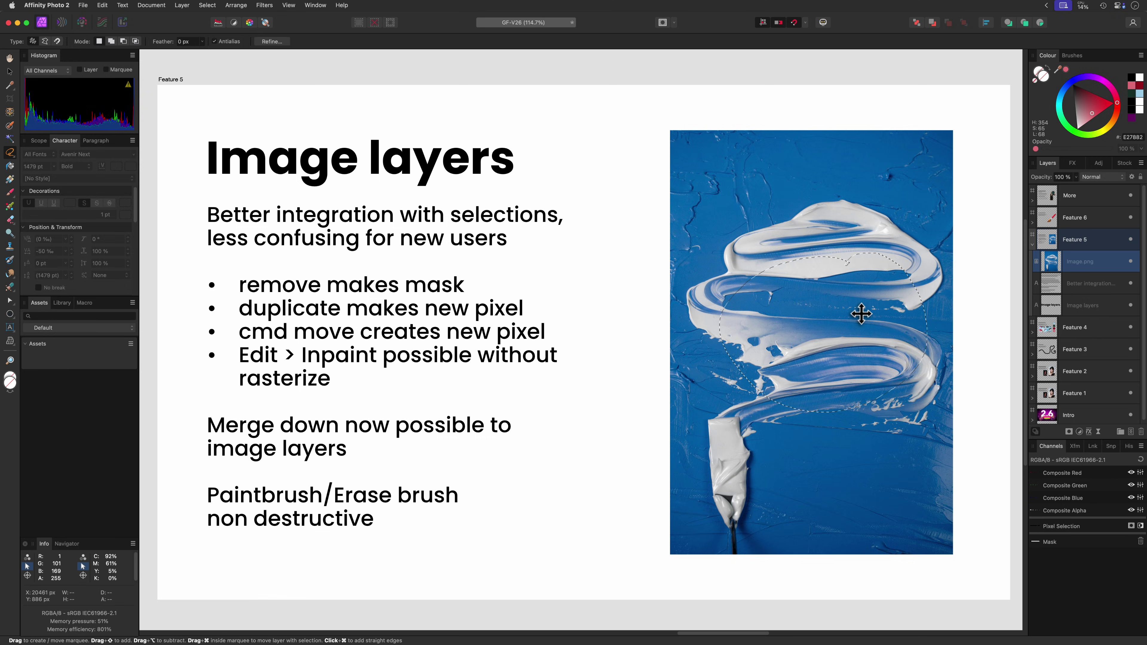
key(super)
drag(862, 314, 801, 315)
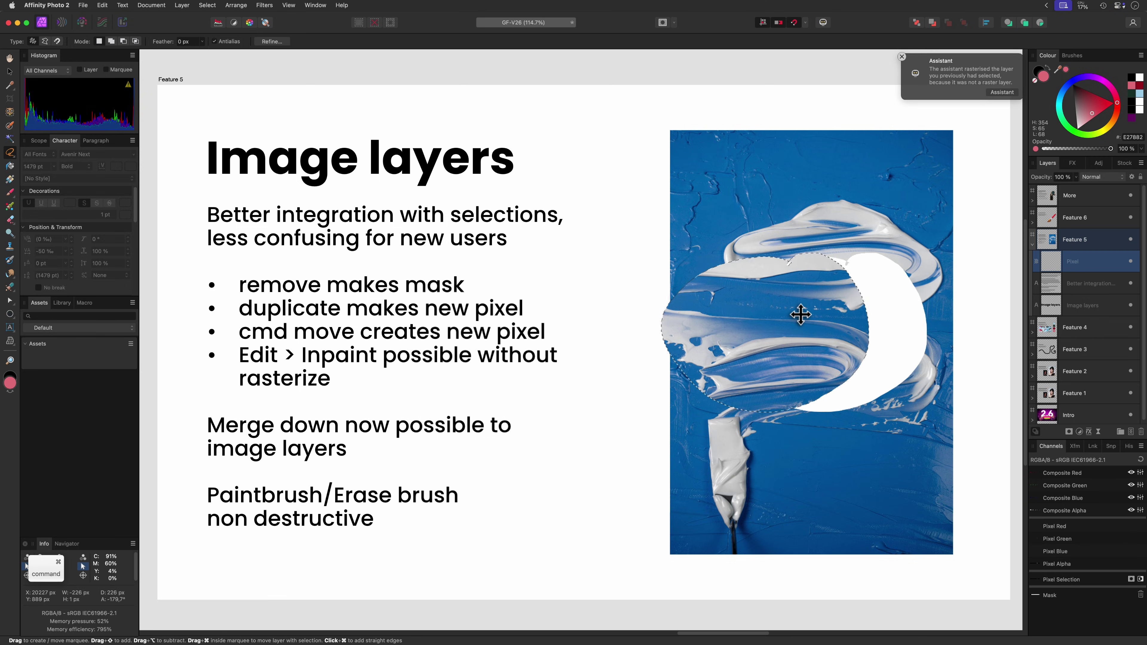
key(super+z)
key(super+d)
- Paint a pure red stroke across the swirl, undo it, then erase a patch with a larger eraser
key(b)
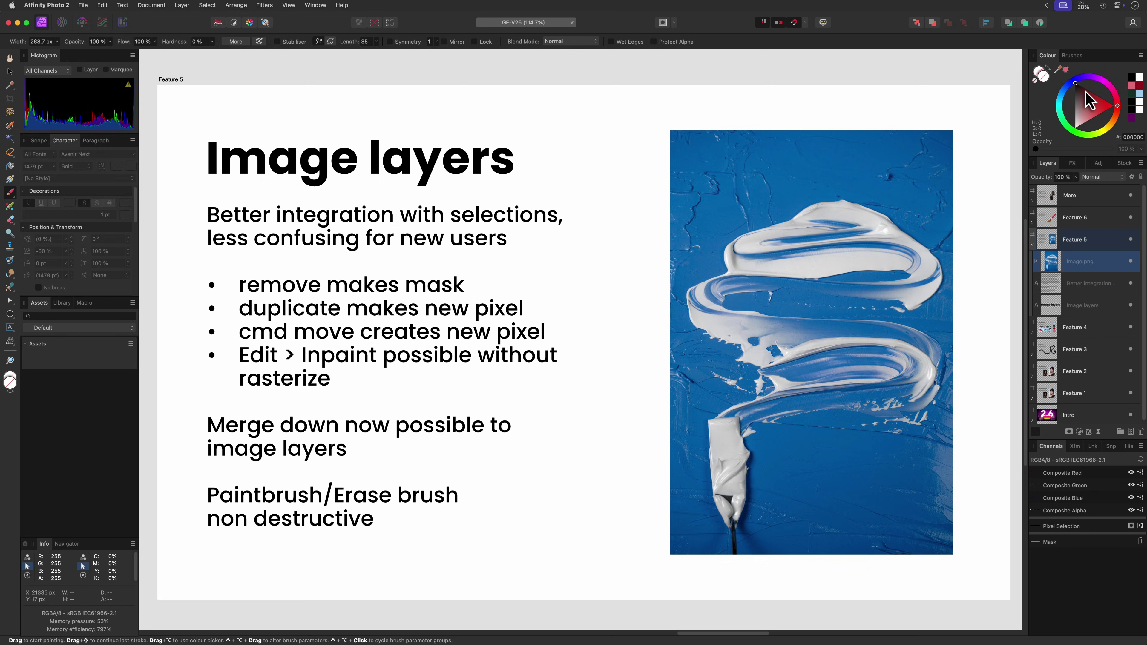
click(1115, 104)
mouse_move(809, 271)
mouse_down()
mouse_move(857, 287)
mouse_move(845, 332)
mouse_move(867, 343)
mouse_move(952, 336)
mouse_up()
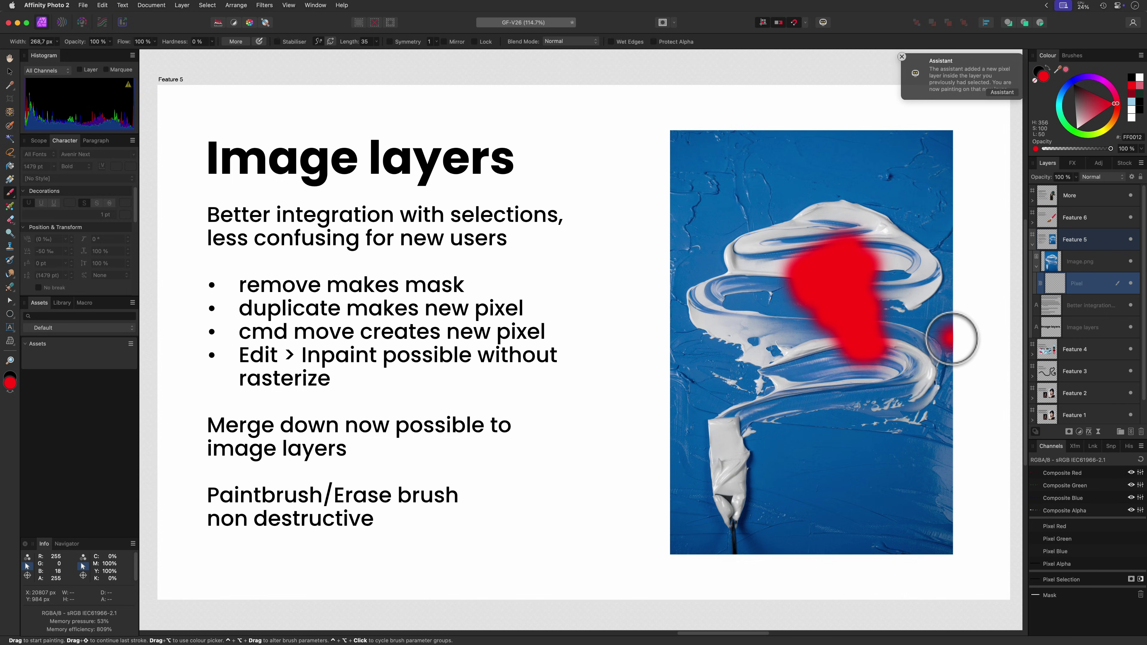
key(super+z)
key(e)
key(bracketright)
key(bracketright)
mouse_move(898, 280)
mouse_down()
mouse_move(800, 286)
mouse_move(856, 310)
mouse_move(821, 313)
mouse_move(834, 280)
mouse_move(859, 295)
mouse_move(811, 309)
mouse_move(811, 274)
mouse_up()
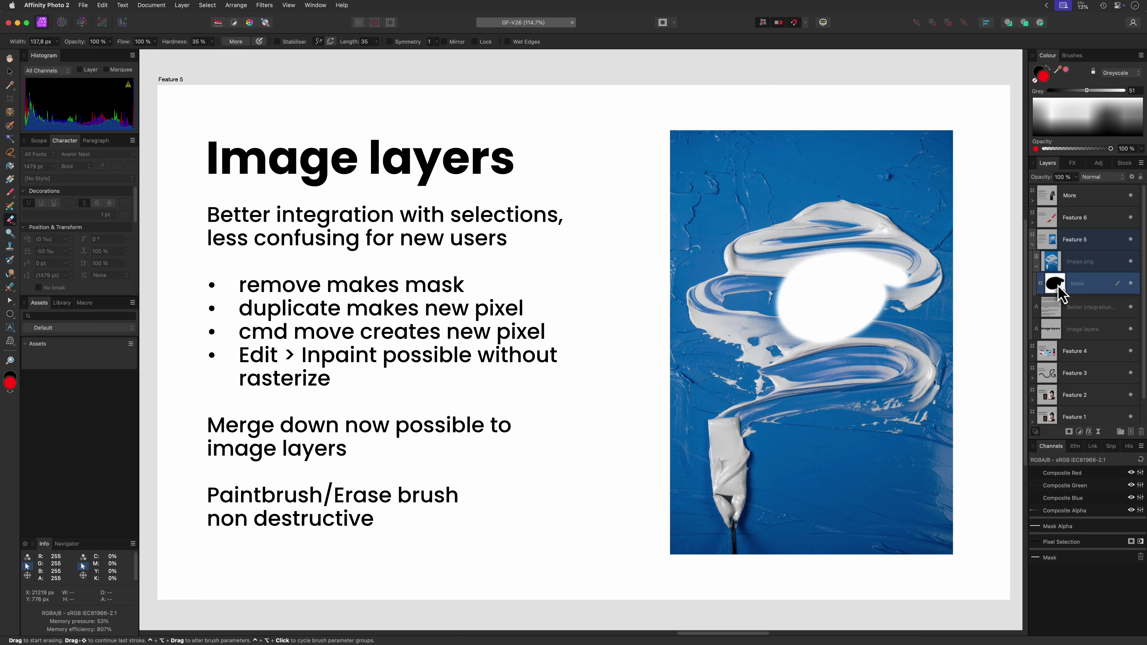
key(Delete)
- On the Brush search slide, search the Brushes panel for 'soft', then clear it
click(1042, 219)
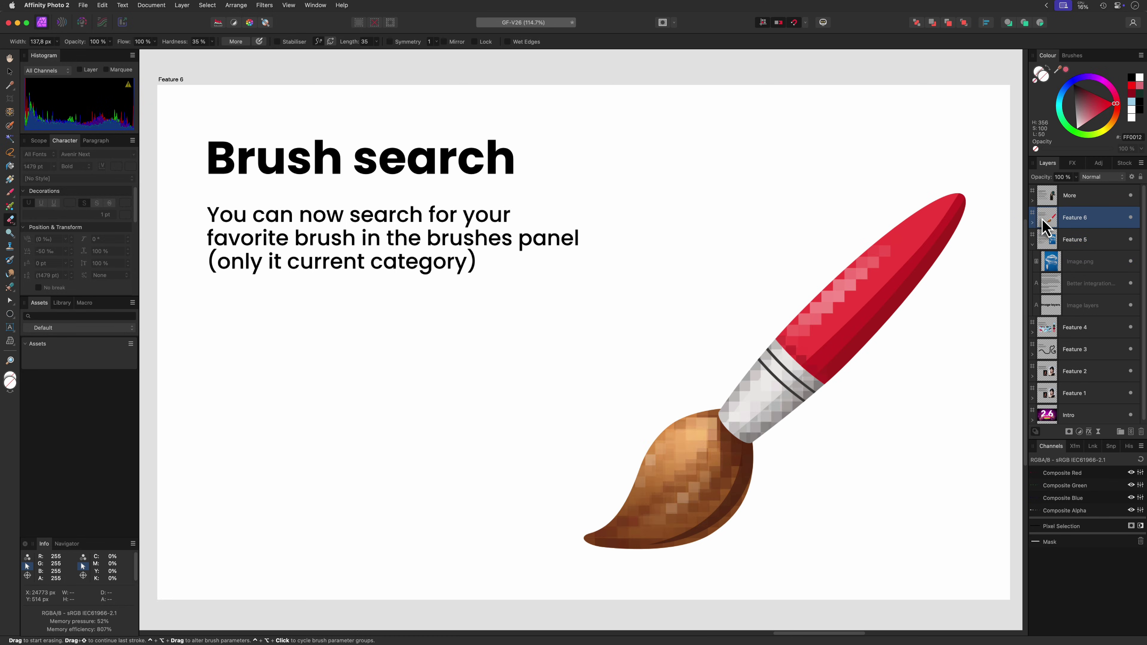
click(1073, 56)
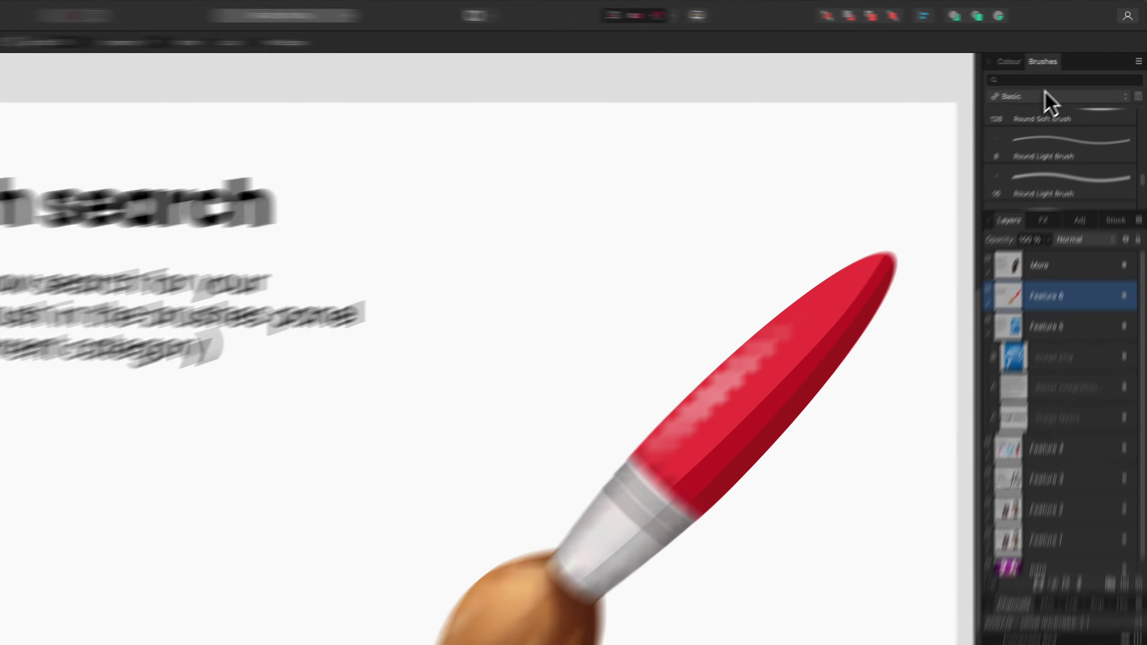
click(1022, 88)
text(soft)
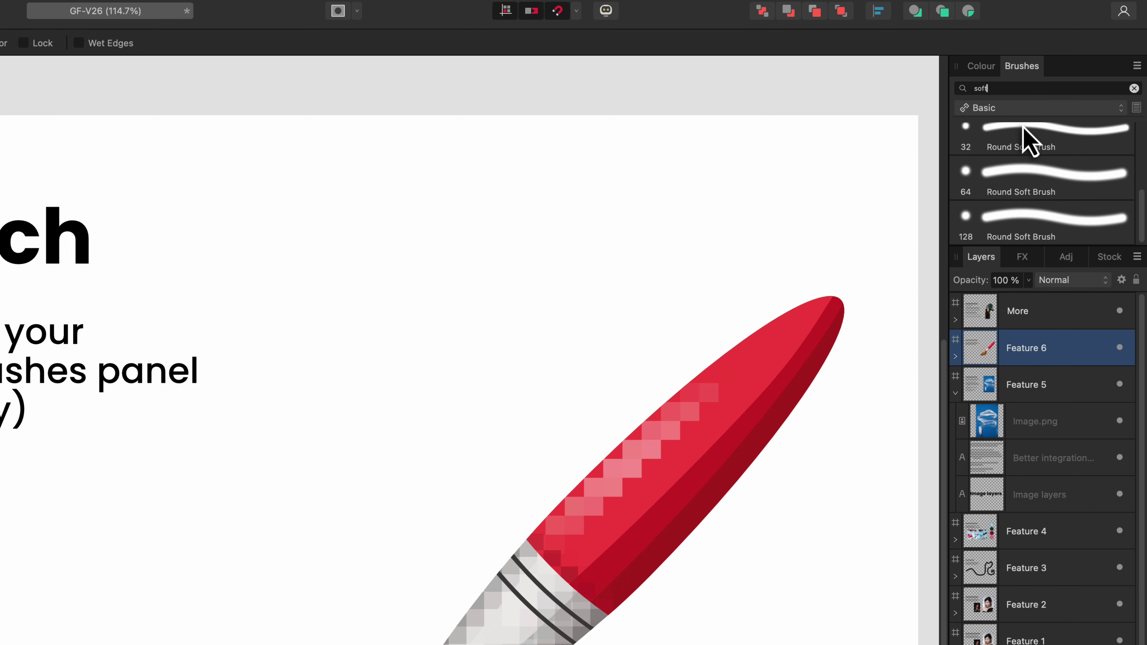
key(BackSpace)
key(BackSpace)
key(BackSpace)
key(BackSpace)
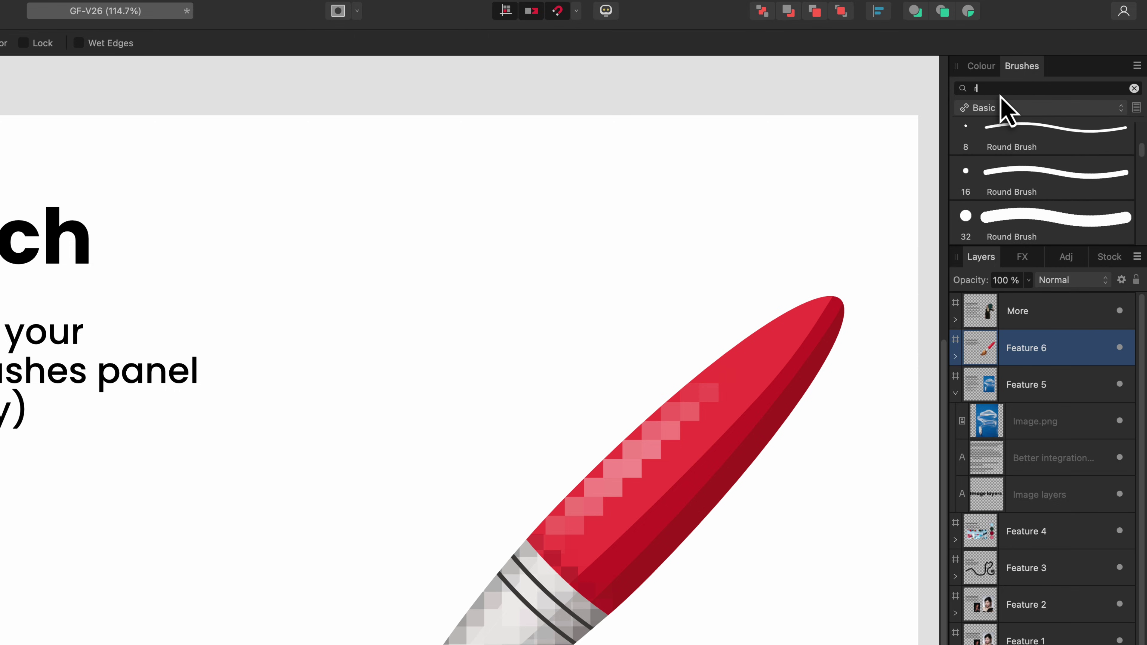
- Filter the brushes to the Dry Media category, clear the search, and show the Quality of Life slide
click(1068, 110)
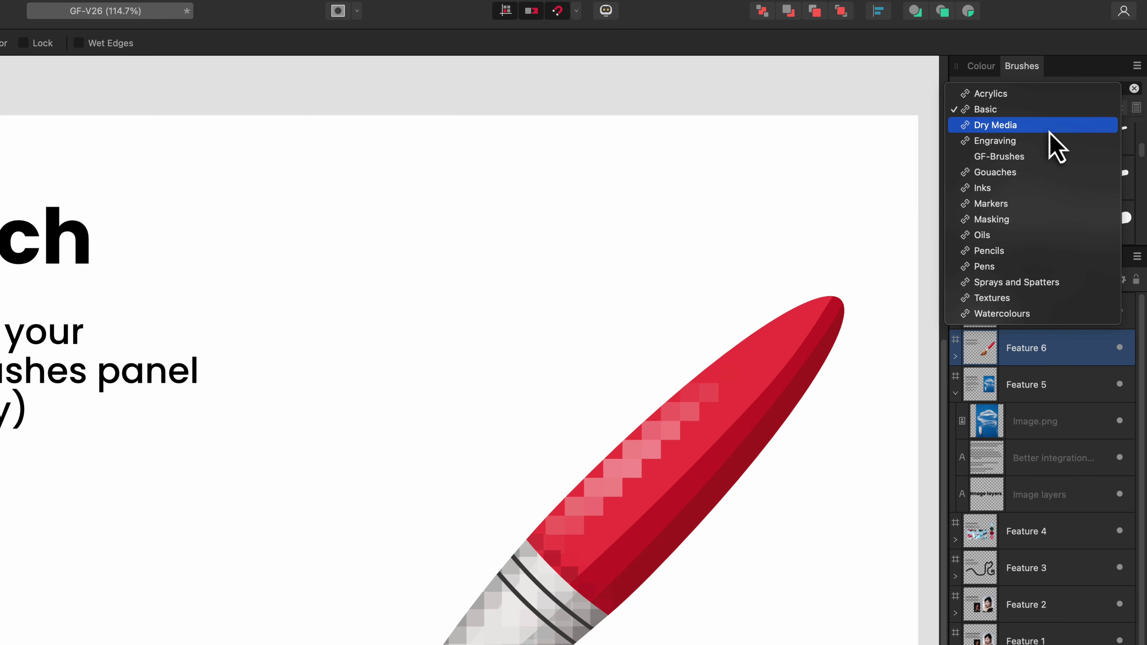
click(1050, 131)
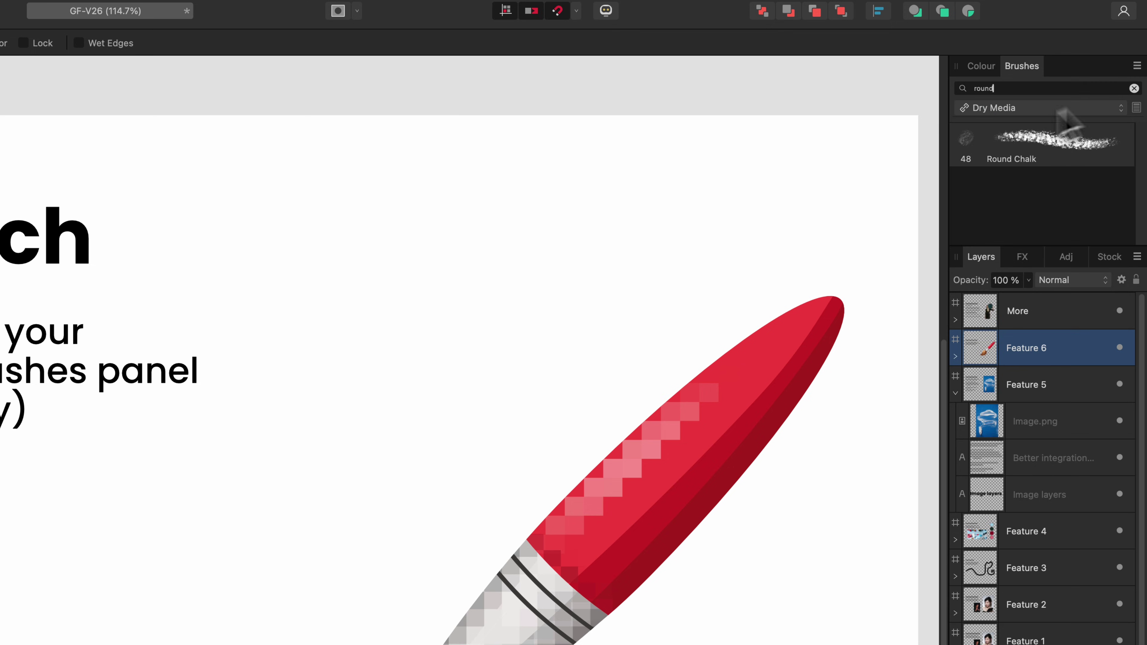
click(1134, 89)
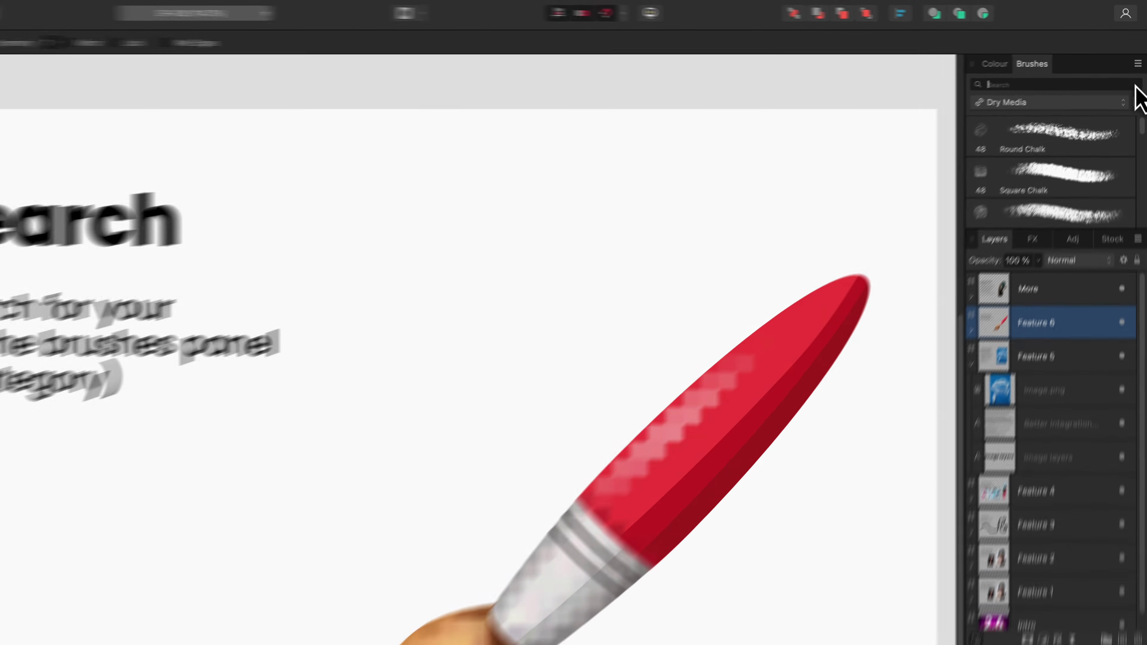
click(1047, 55)
click(1057, 195)
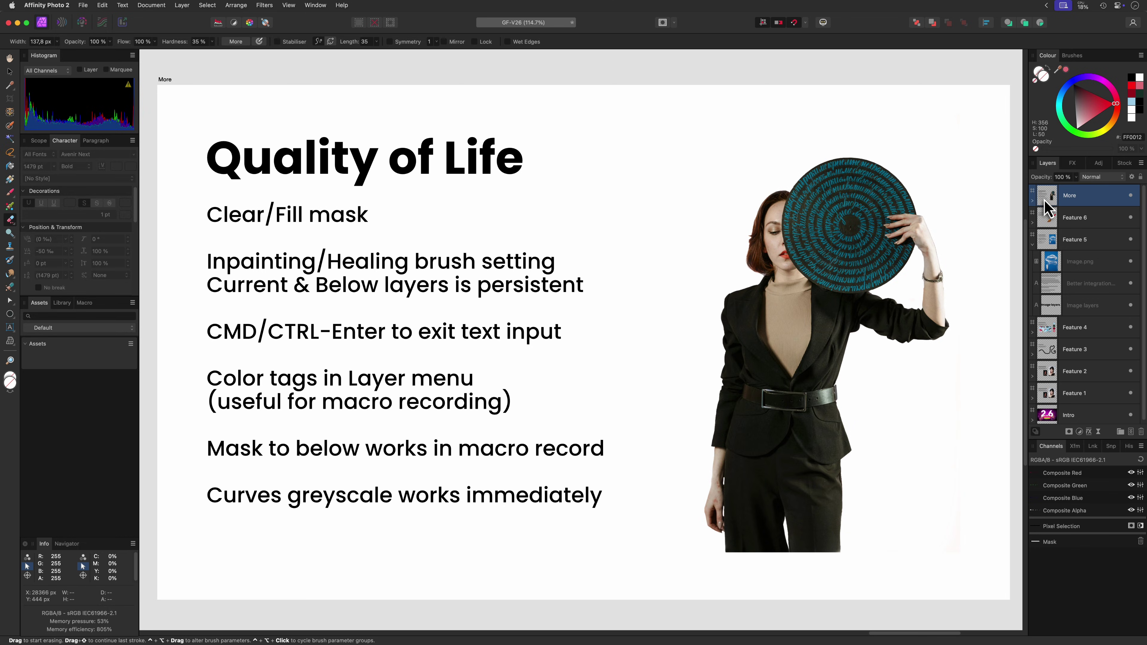
- Expand More and Image.png in Layers and apply Clear Mask to the image's mask
click(1033, 202)
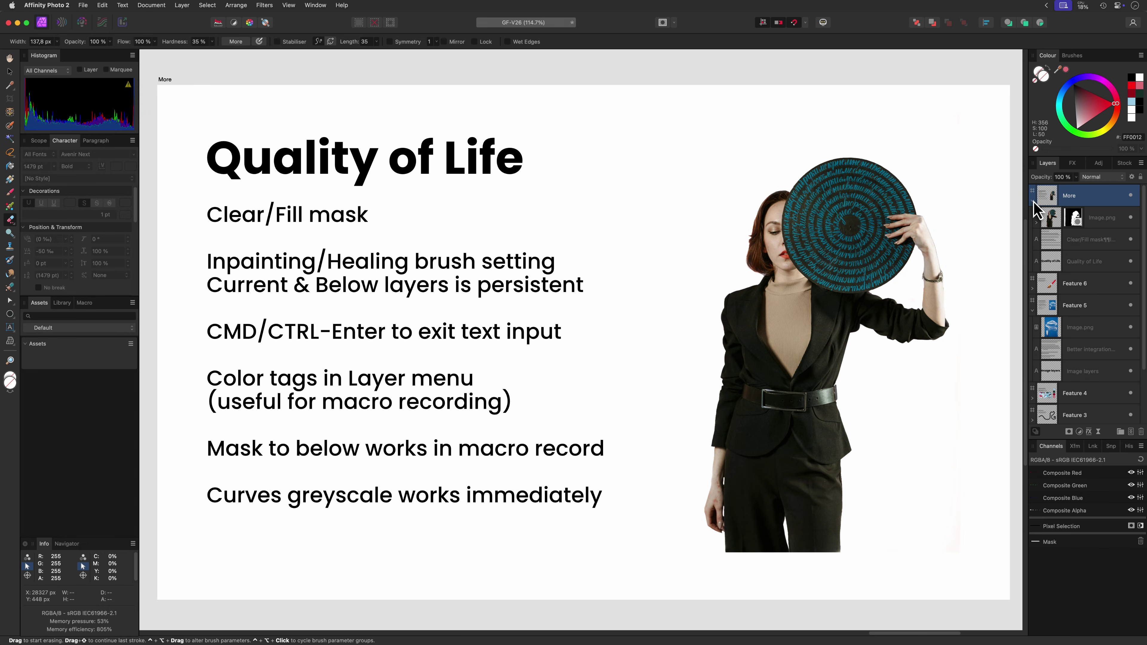
click(1037, 224)
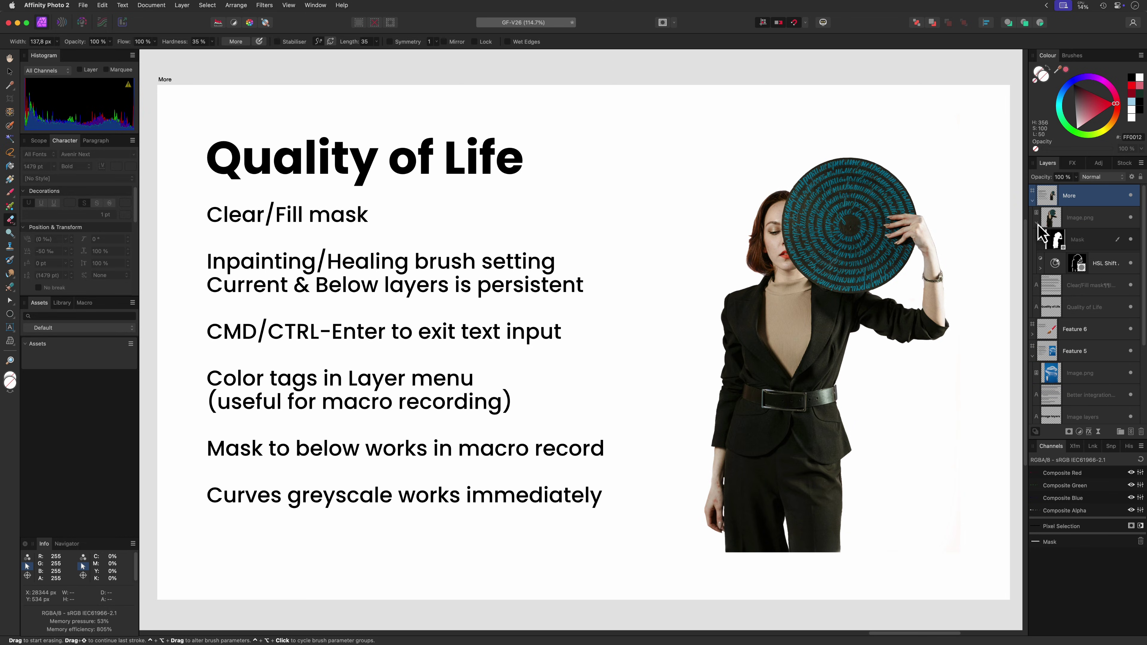
right_click(1053, 244)
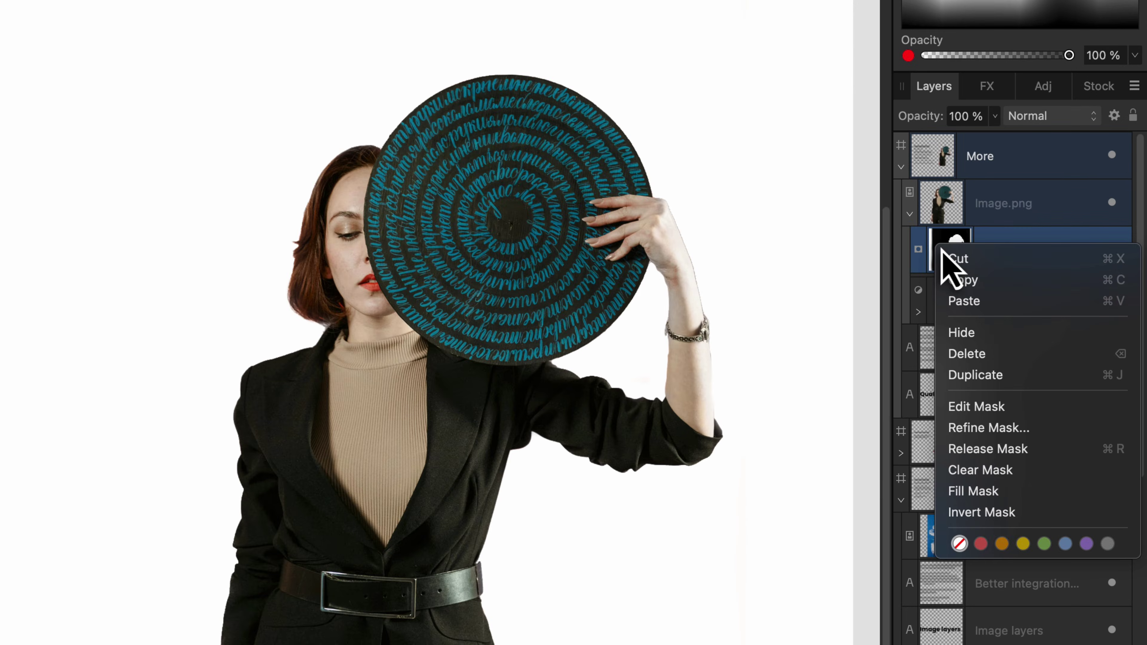
click(1008, 478)
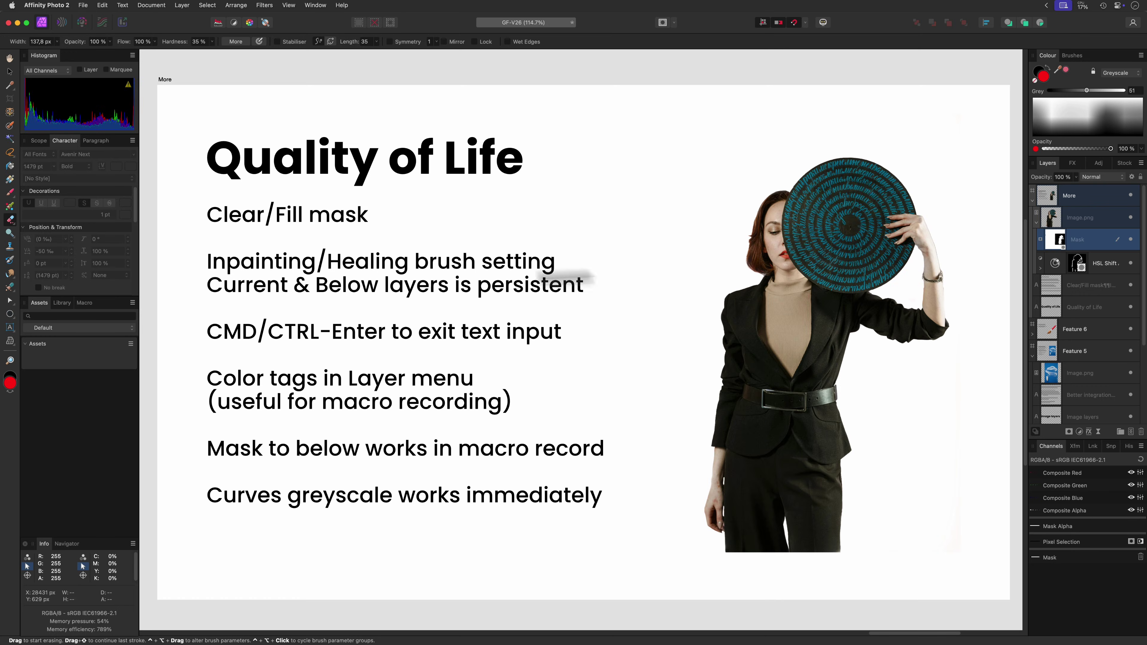
click(1080, 217)
click(10, 287)
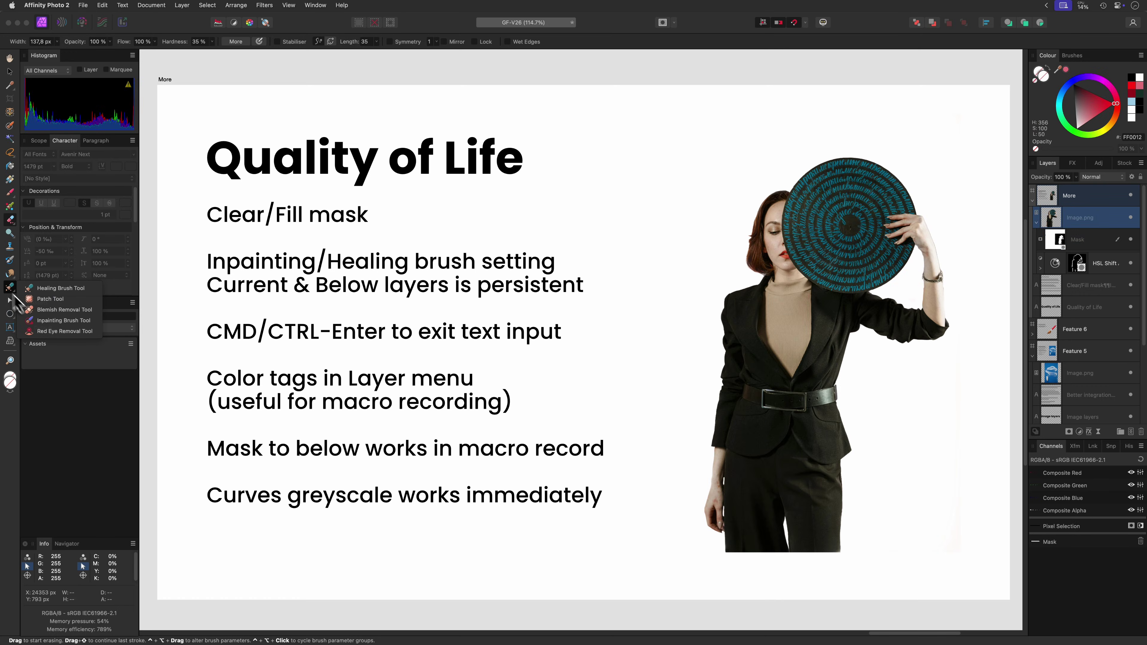
- Set the Inpainting Brush to sample Current Layer & Below, confirming it persists after switching tools
click(44, 321)
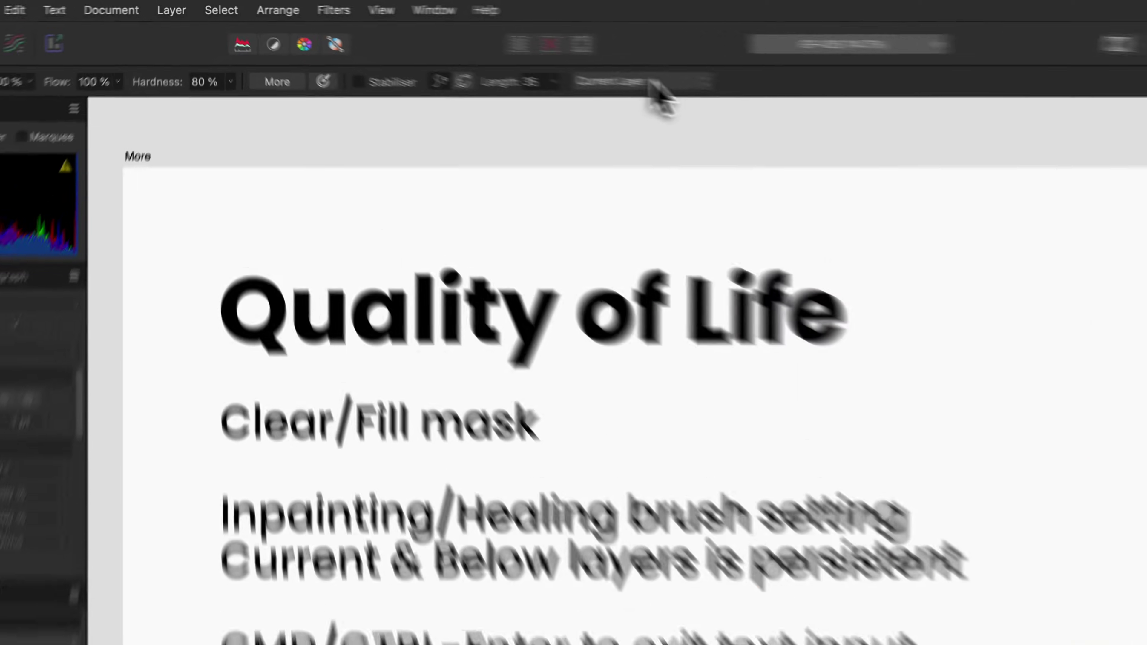
click(422, 41)
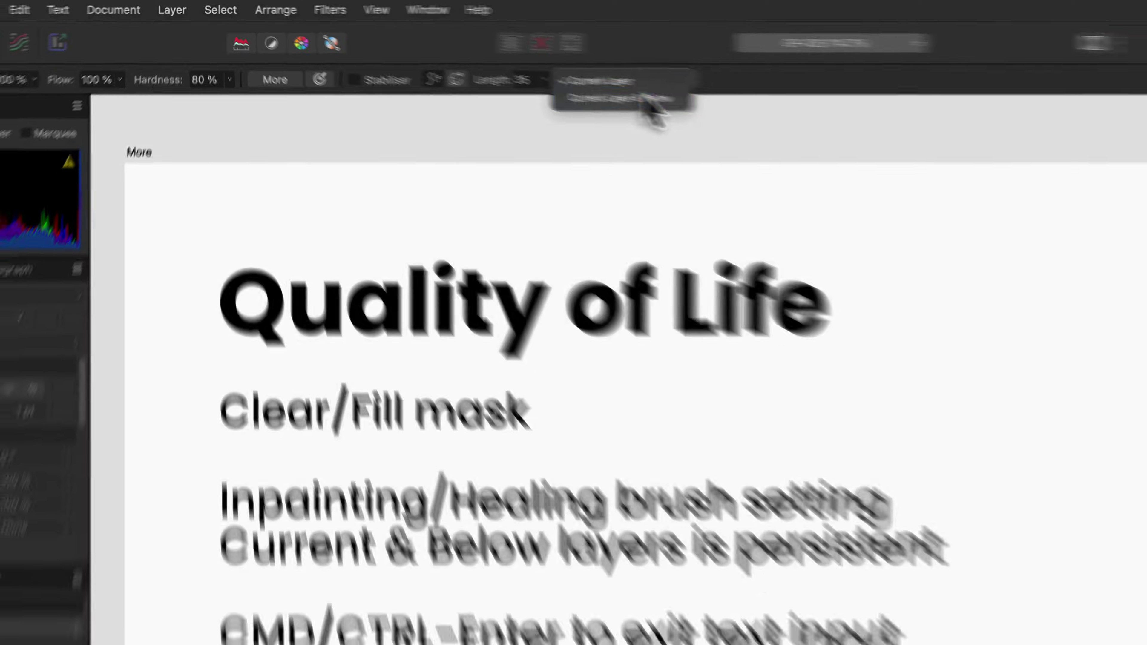
click(732, 116)
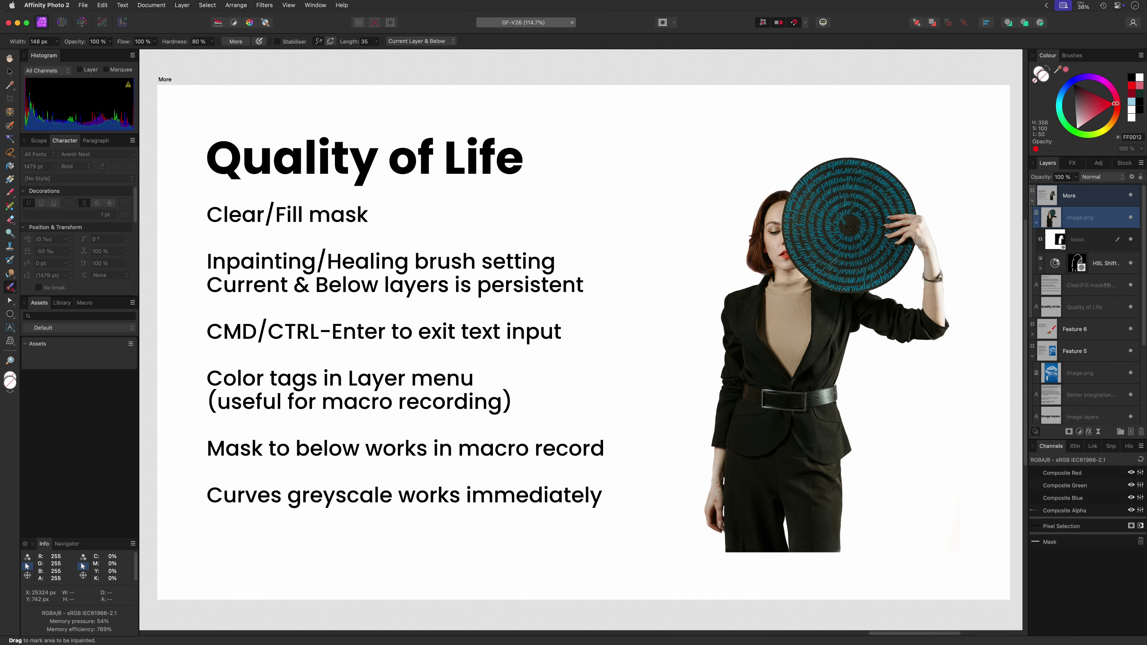
key(v)
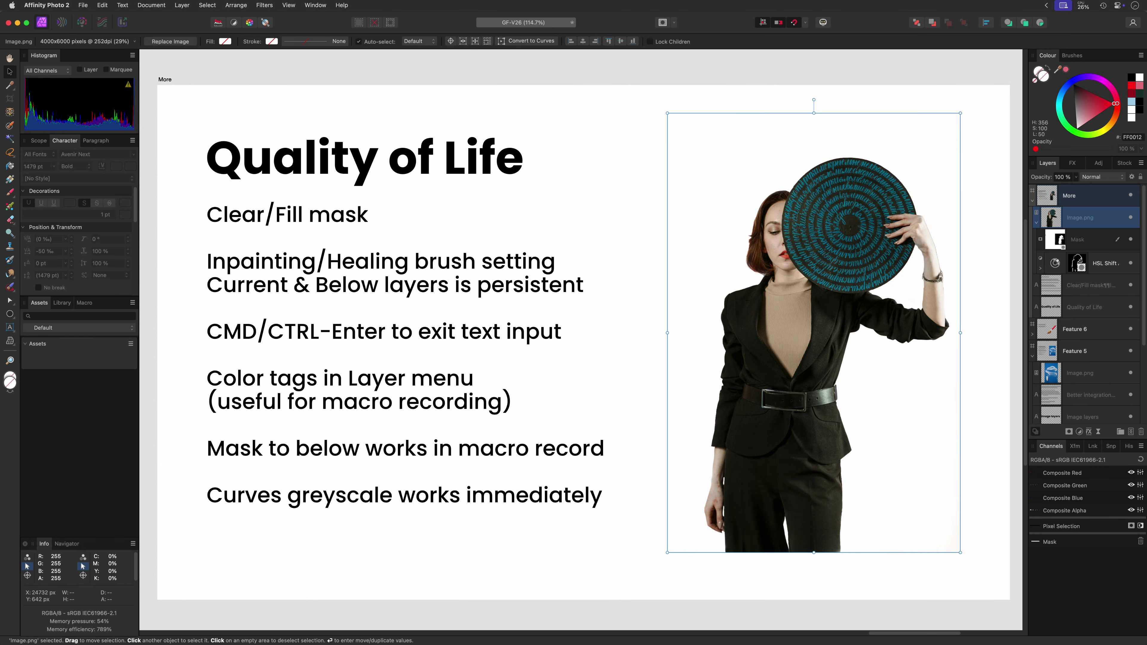
key(j)
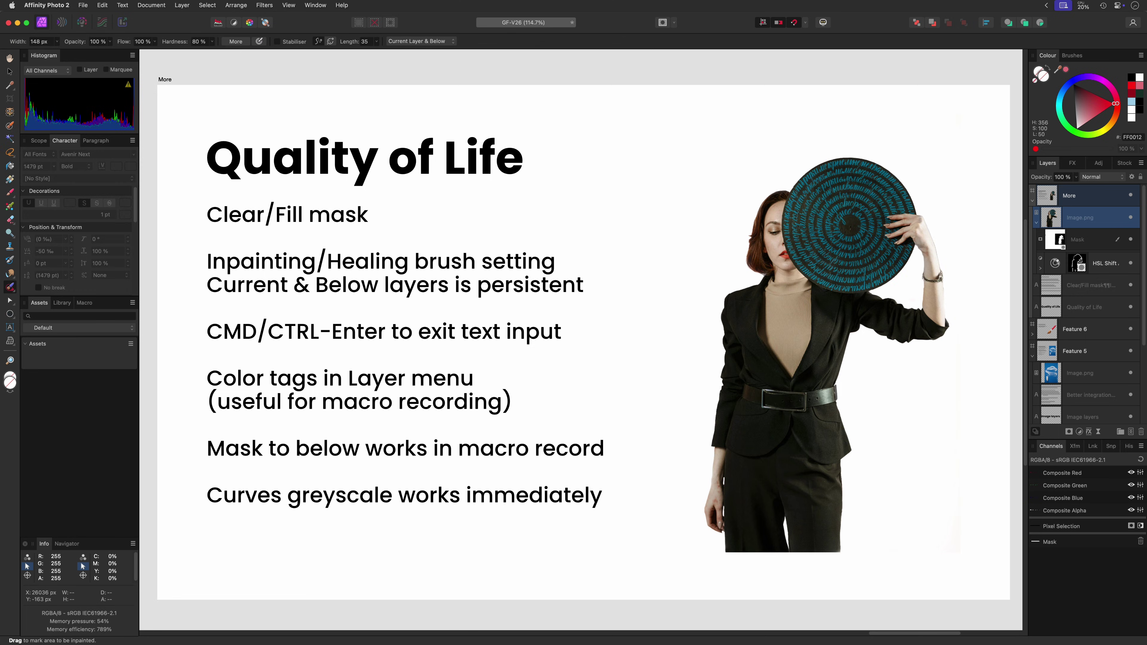
- Append ' :)' after 'immediately' on the Curves greyscale line and exit text editing
key(v)
click(493, 291)
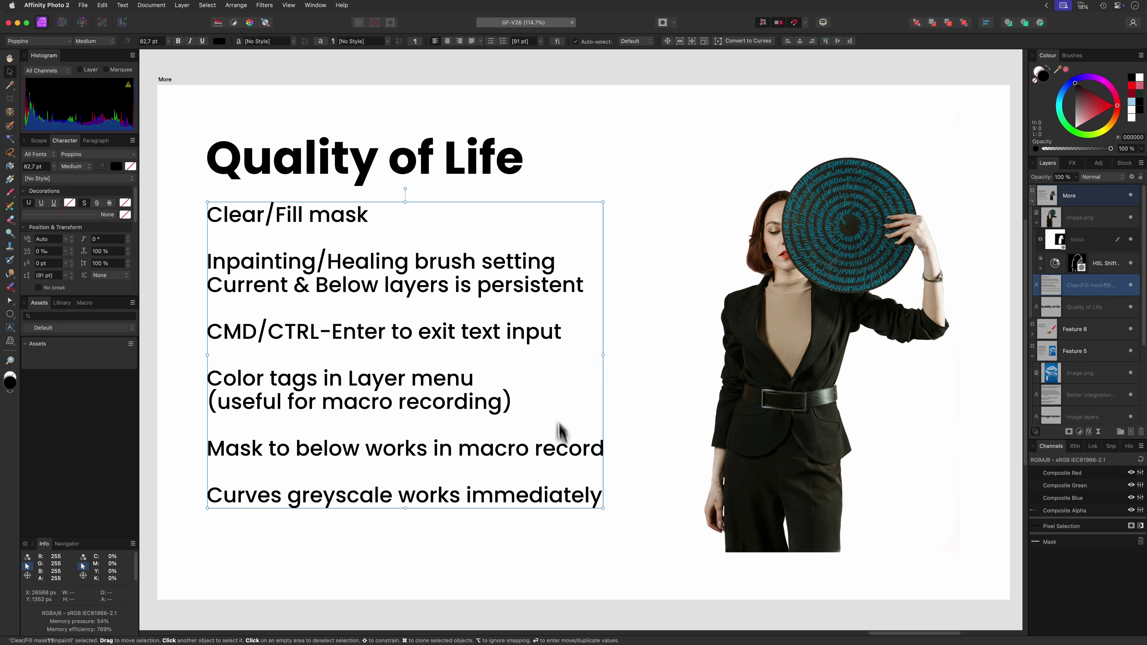
double_click(567, 491)
key(Right)
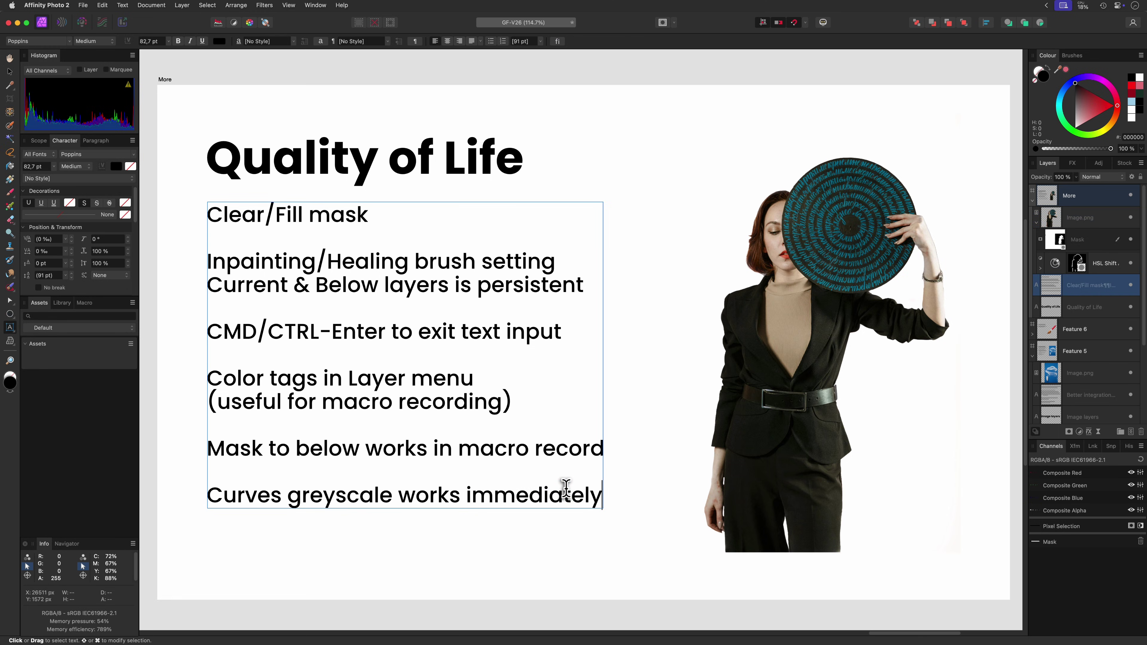
text(:))
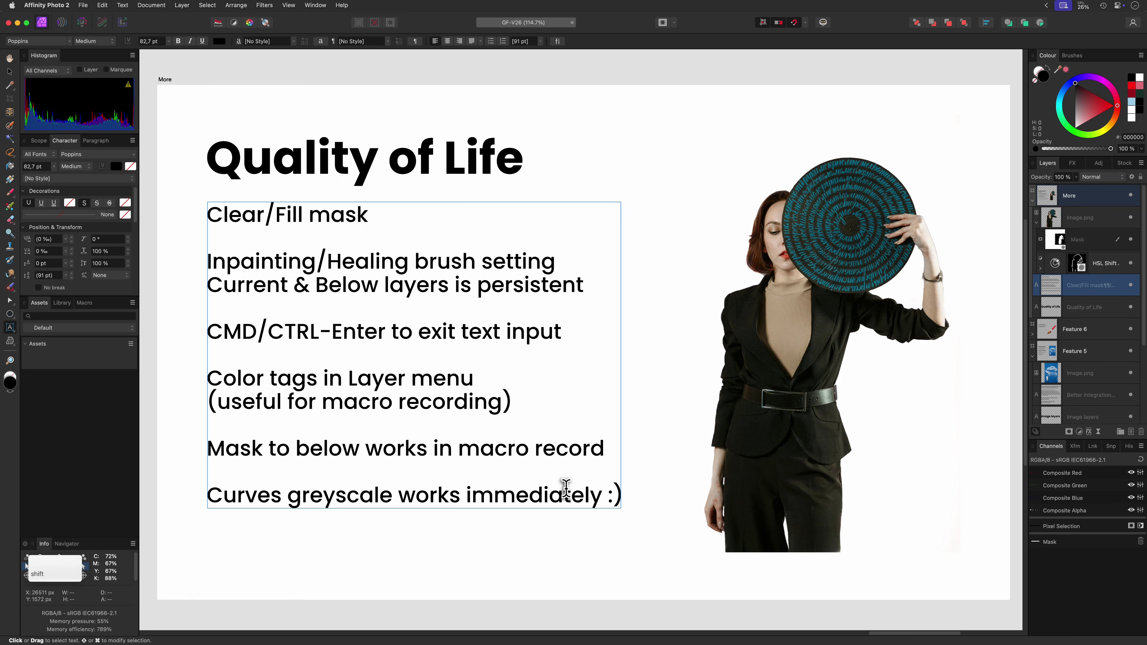
key(super)
key(super+Return)
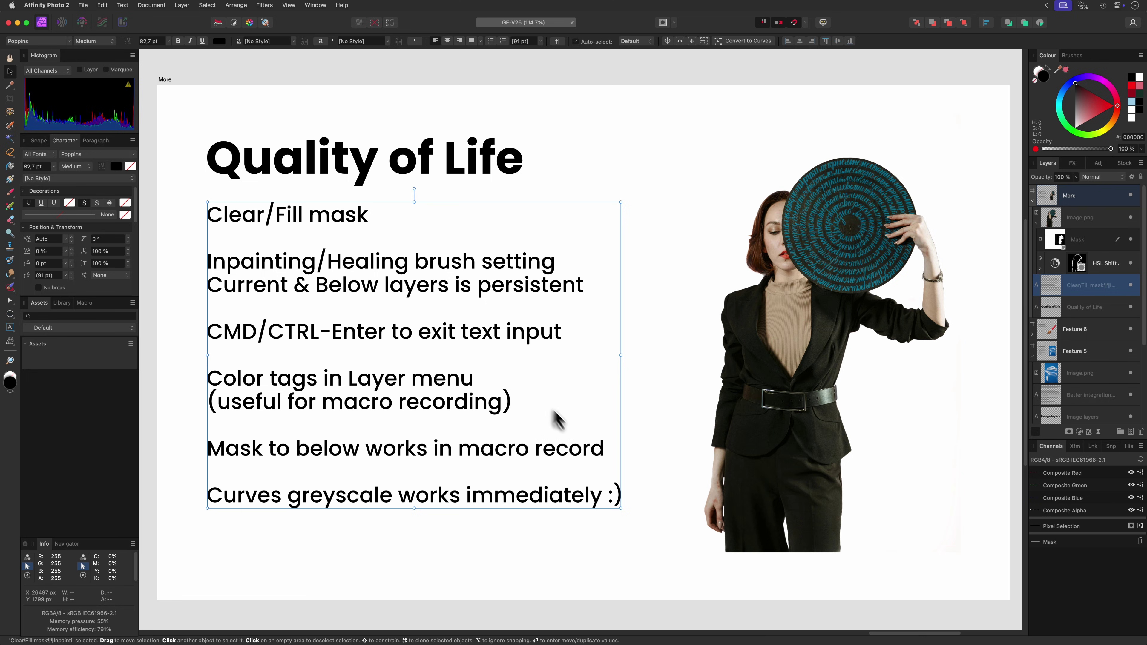
- Browse the Layer menu commands for colour tags, then dismiss without applying anything
click(181, 5)
mouse_move(278, 492)
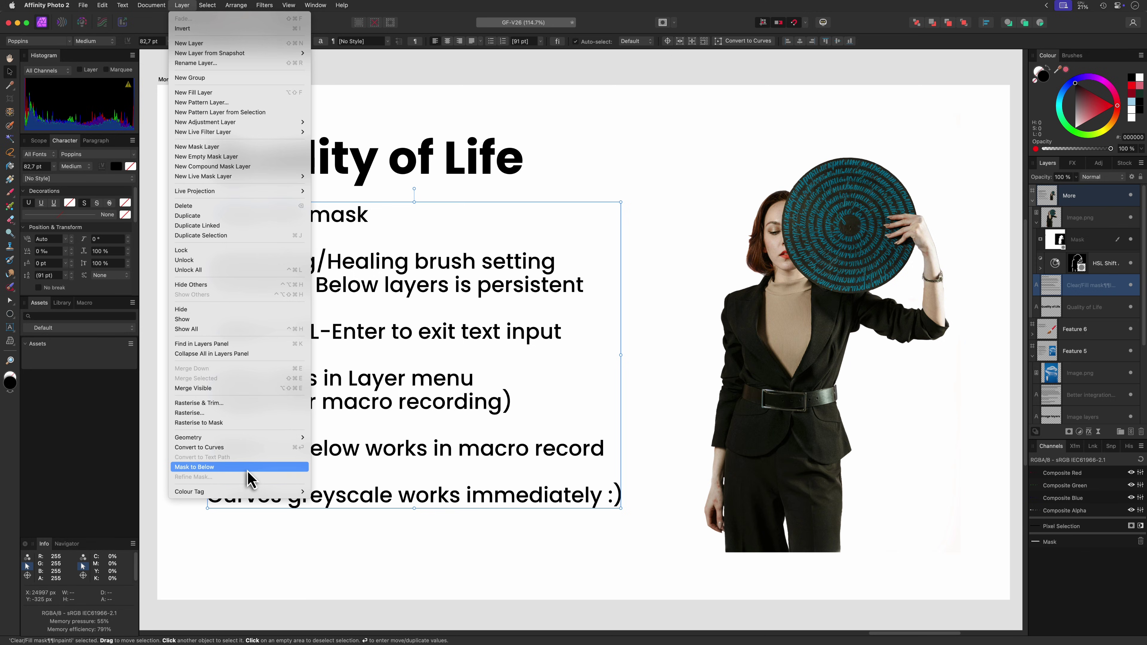
key(Escape)
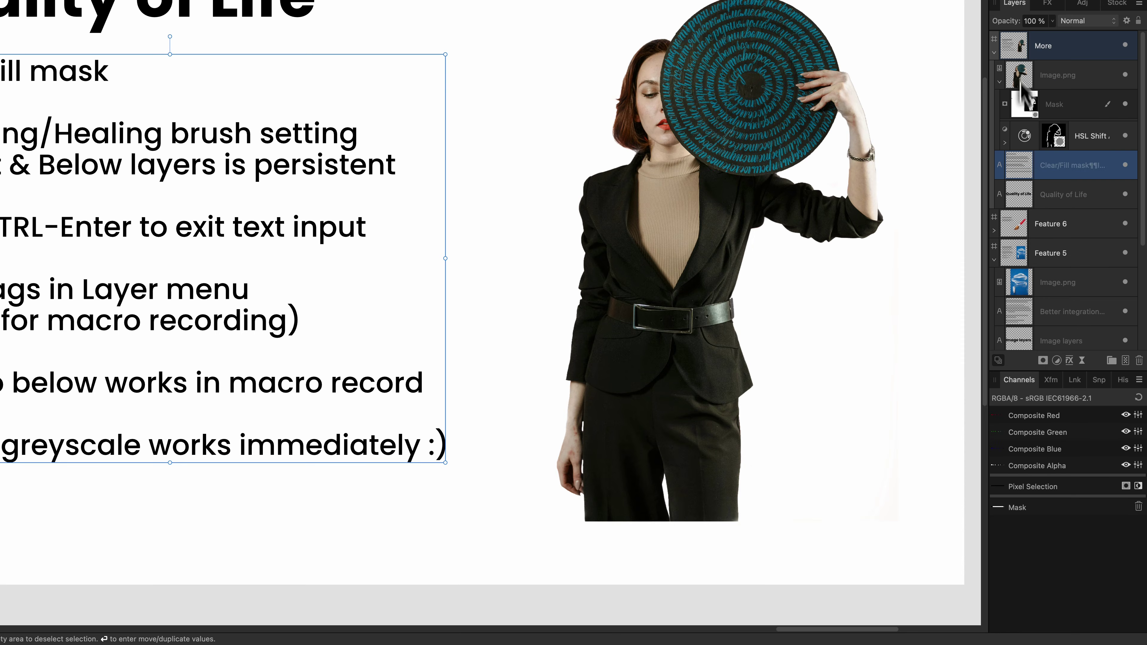
- Add a Curves adjustment above Image.png, preview its Gray colour model, and close its settings
click(1019, 78)
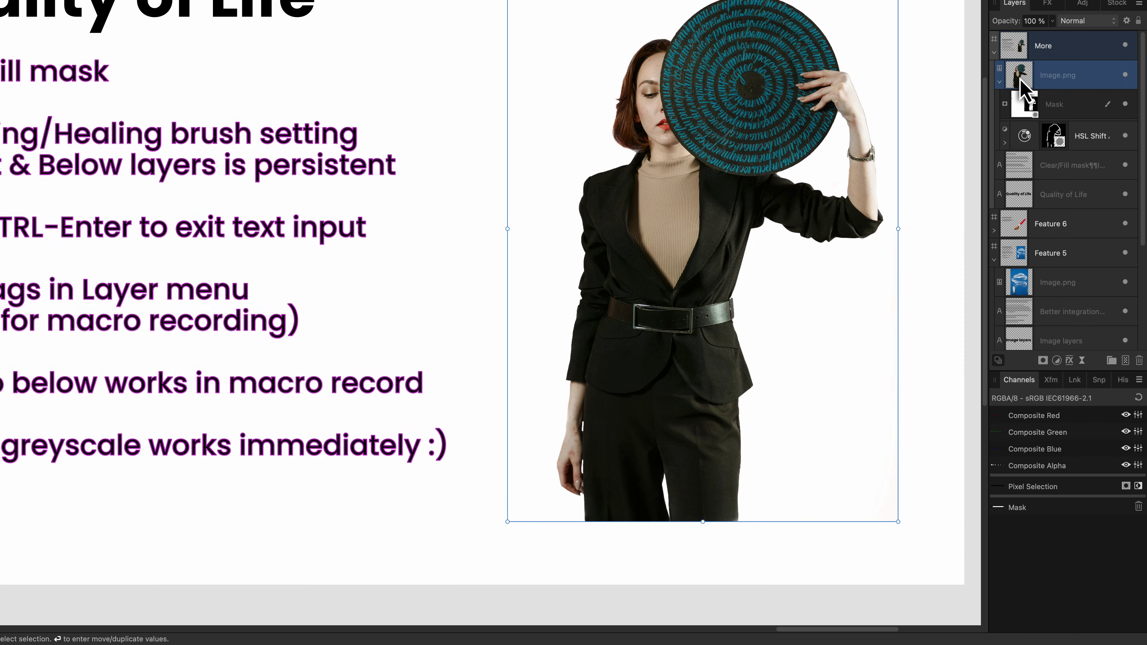
click(1056, 361)
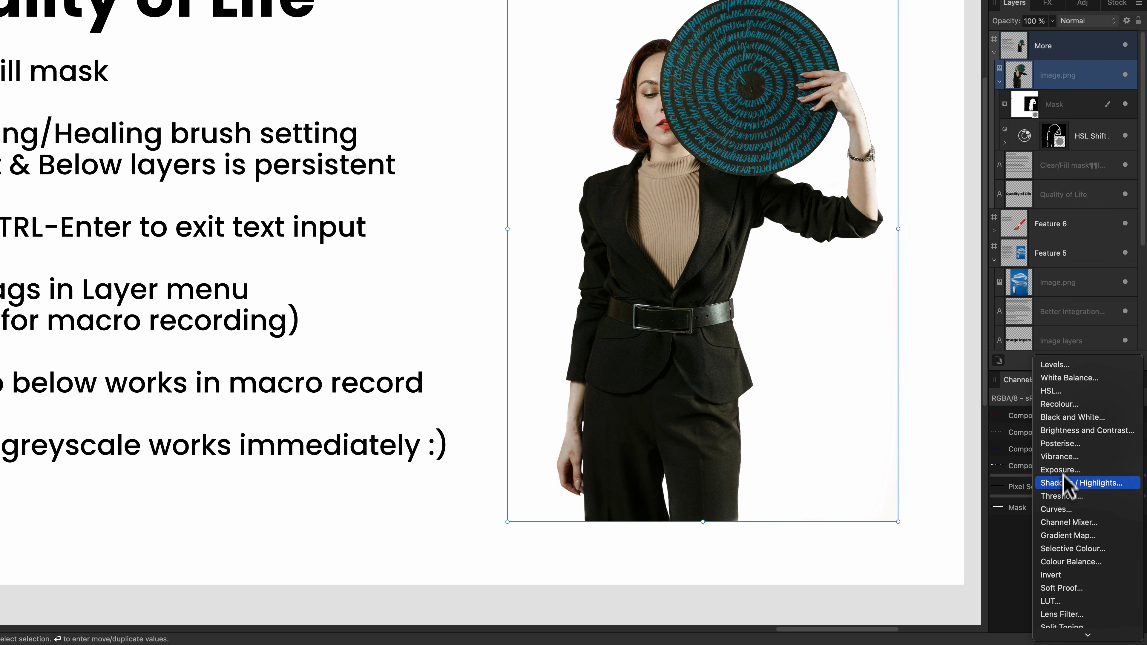
click(1070, 510)
click(777, 579)
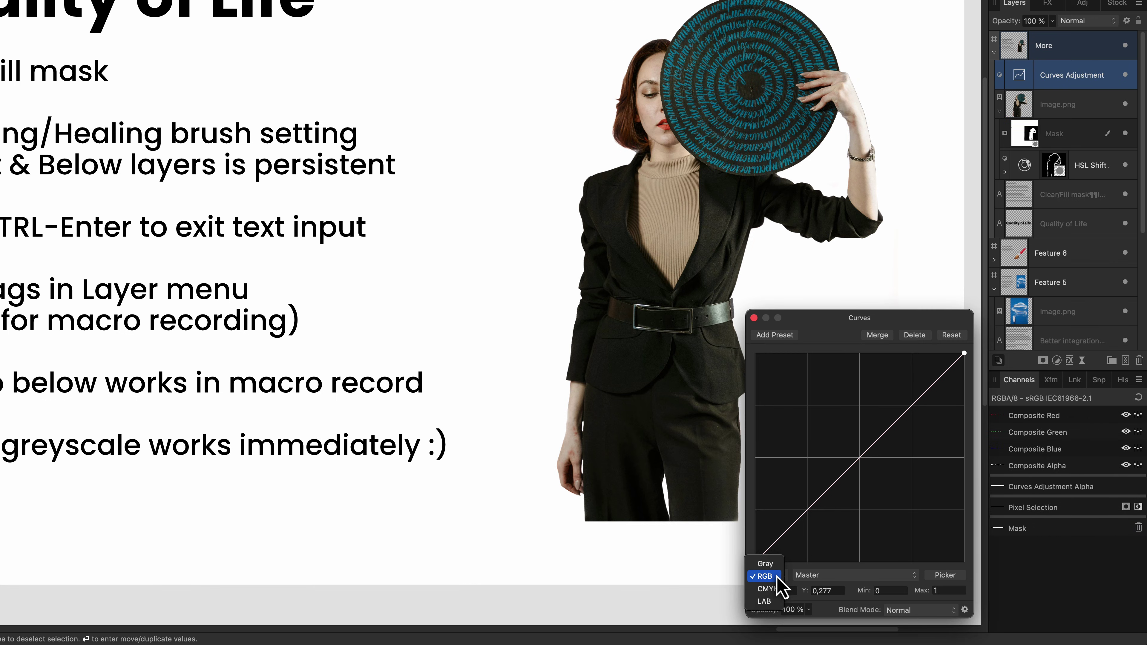
click(773, 566)
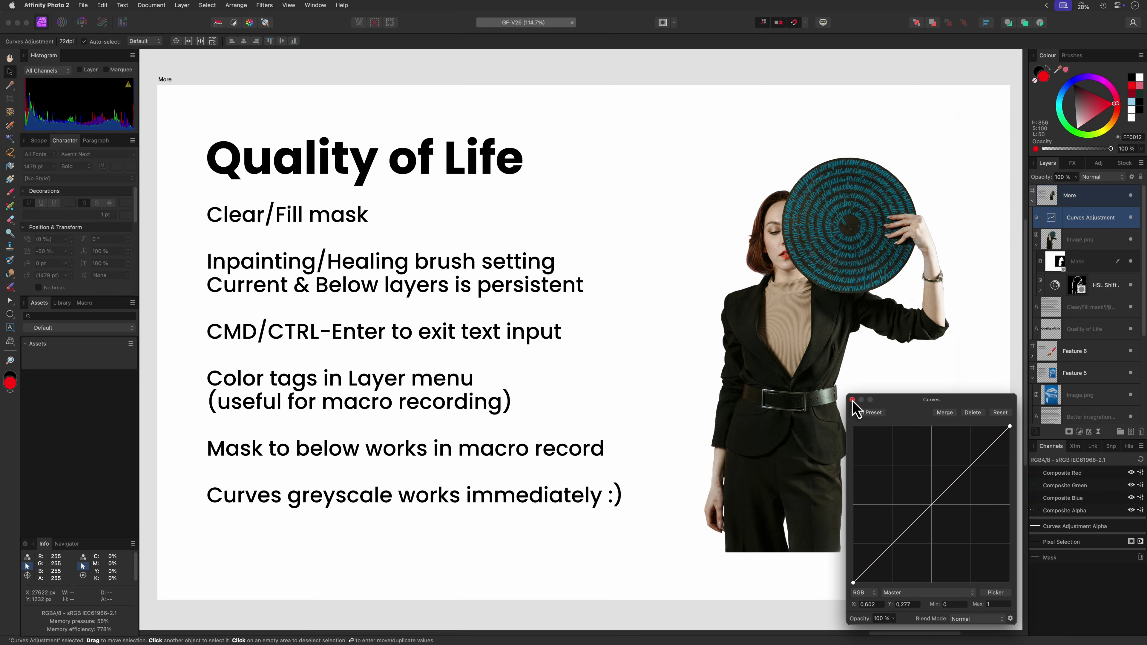
click(852, 400)
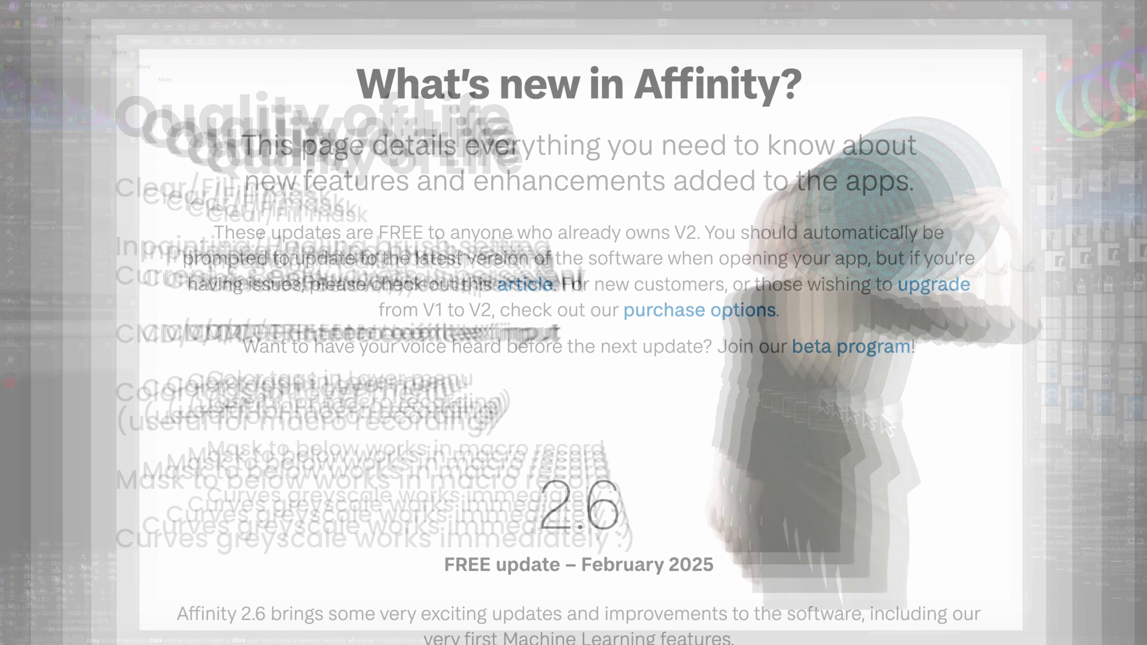
- Scroll down through the 2.6 feature sections on the What's new page, then back up
scroll(573, 322, down, 10)
scroll(574, 322, down, 15)
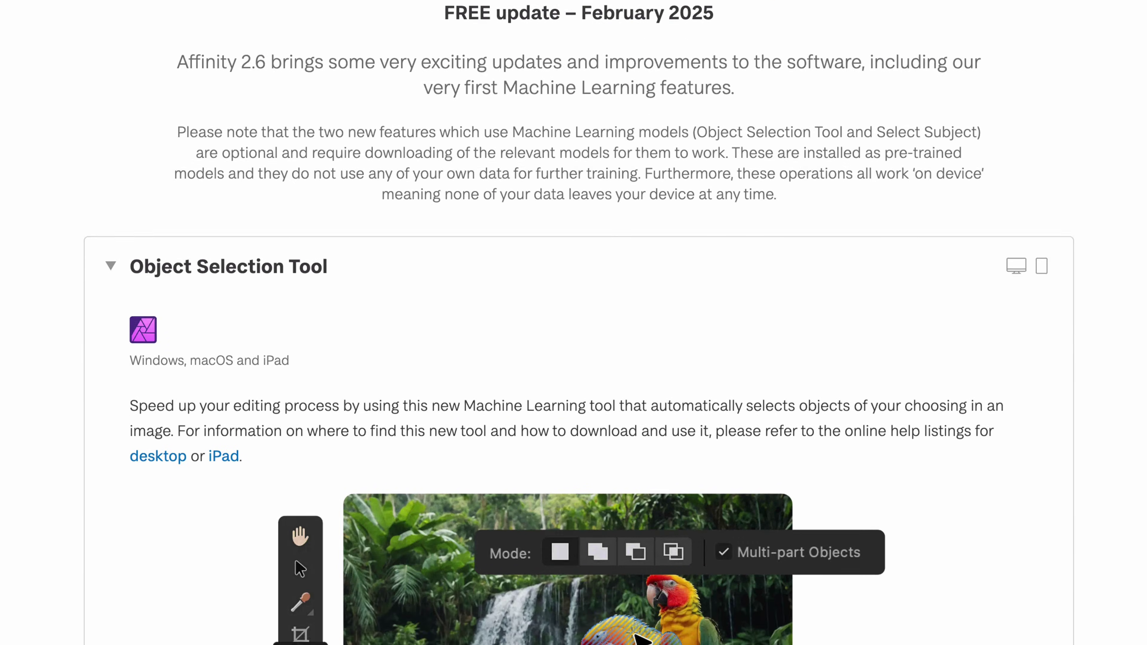
scroll(574, 323, down, 15)
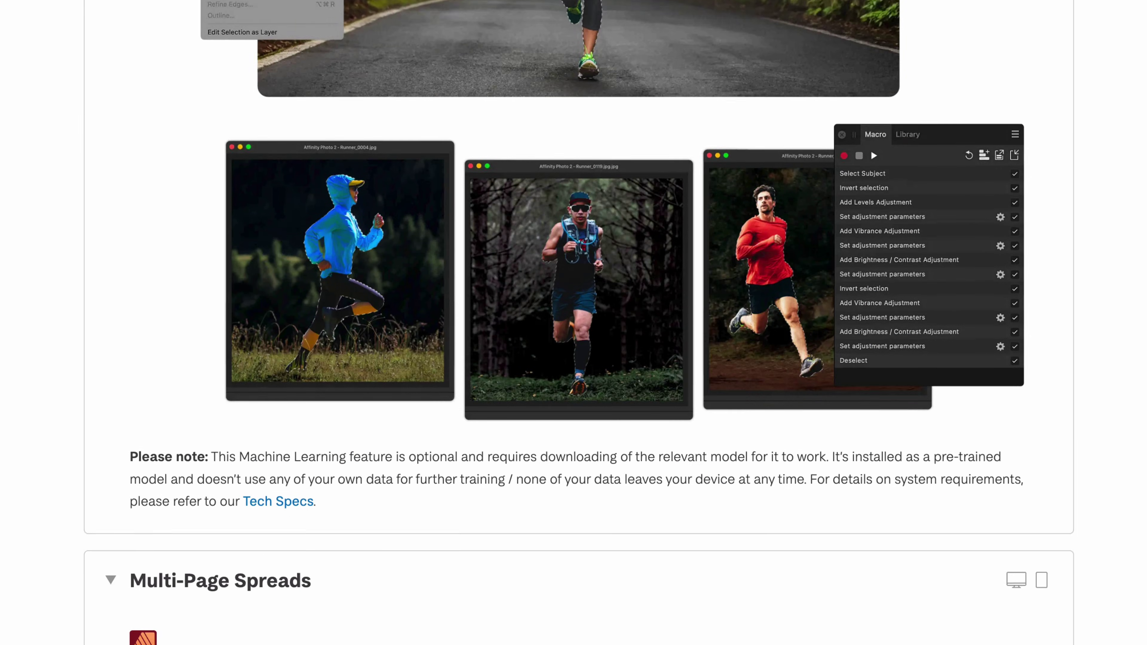
scroll(573, 323, down, 20)
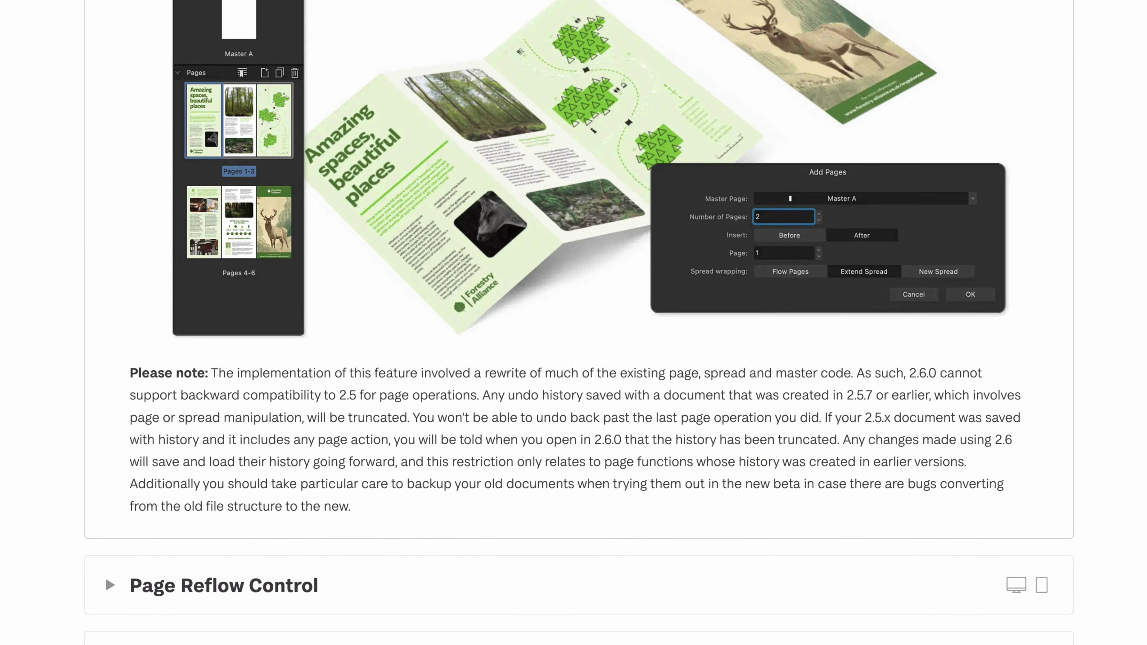
scroll(574, 322, down, 15)
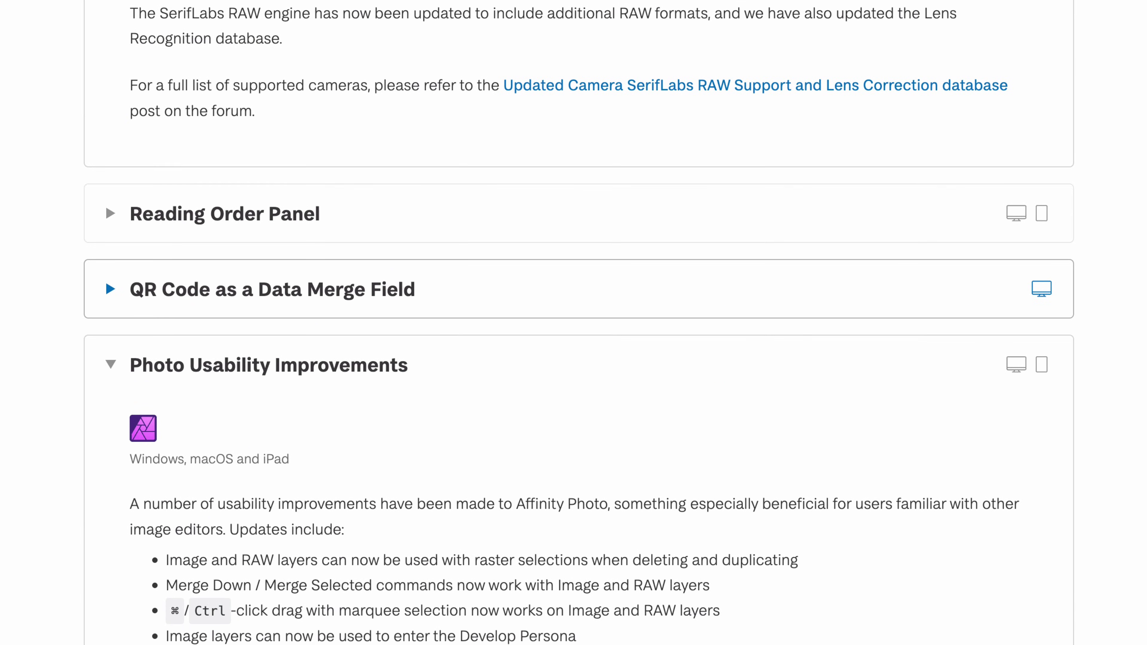
scroll(573, 323, down, 20)
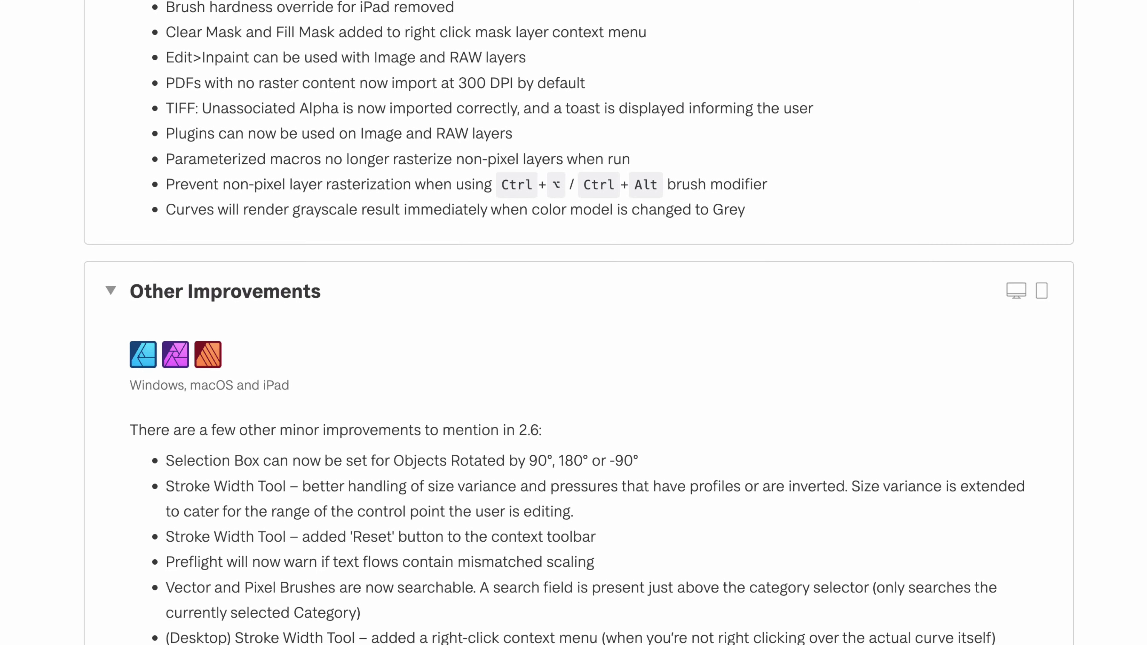
scroll(574, 323, up, 20)
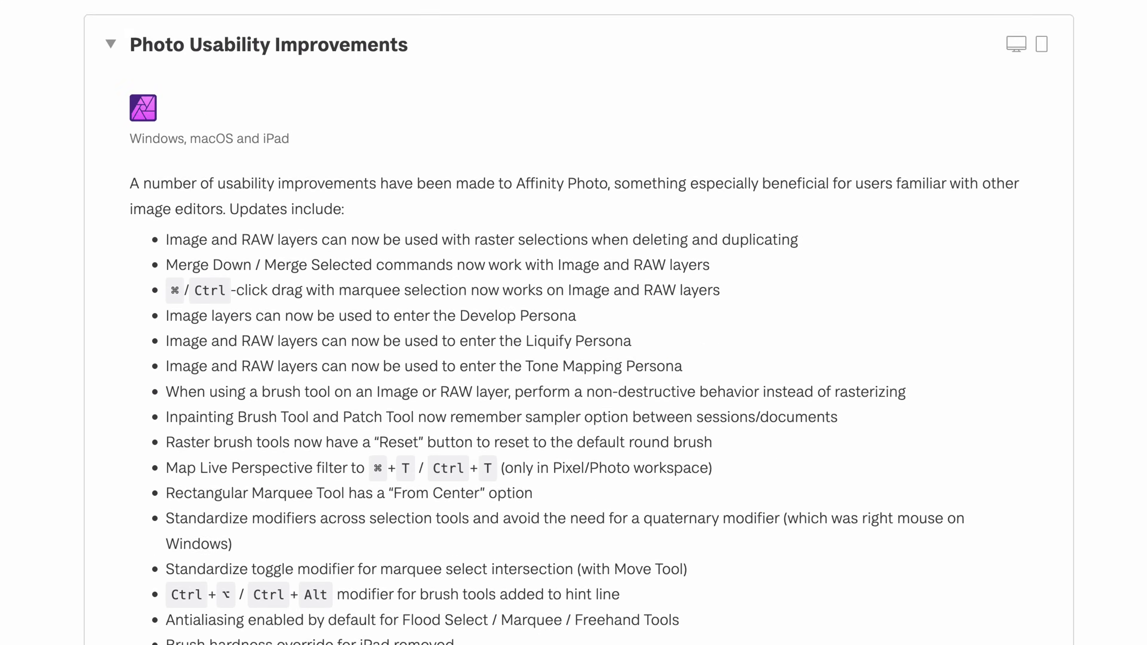
scroll(574, 322, up, 20)
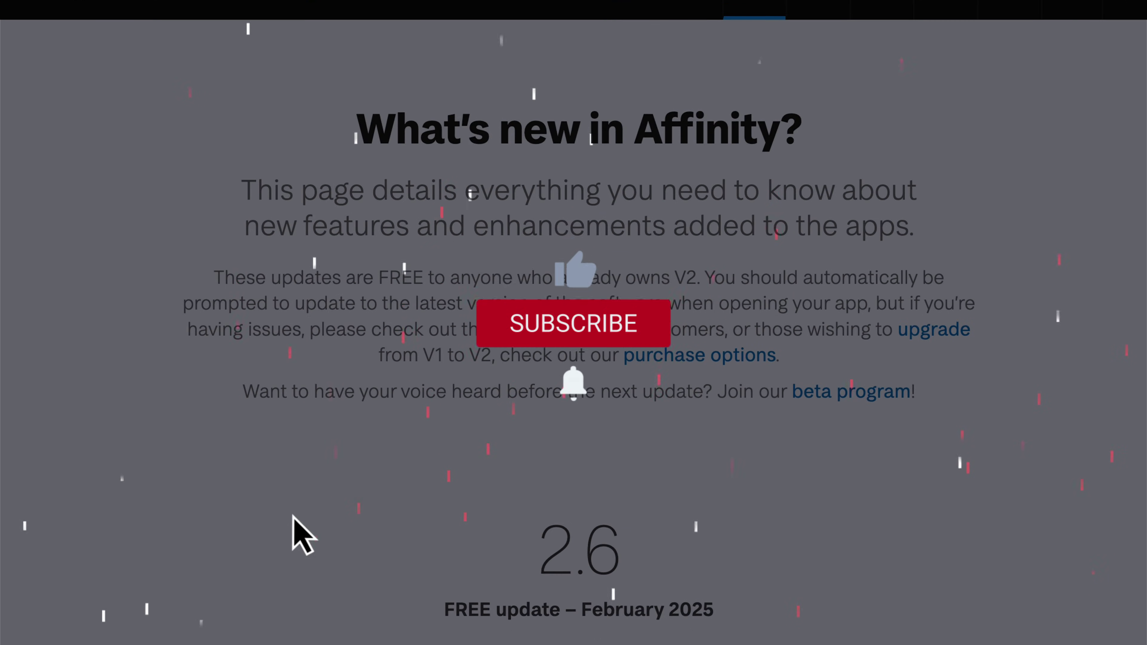